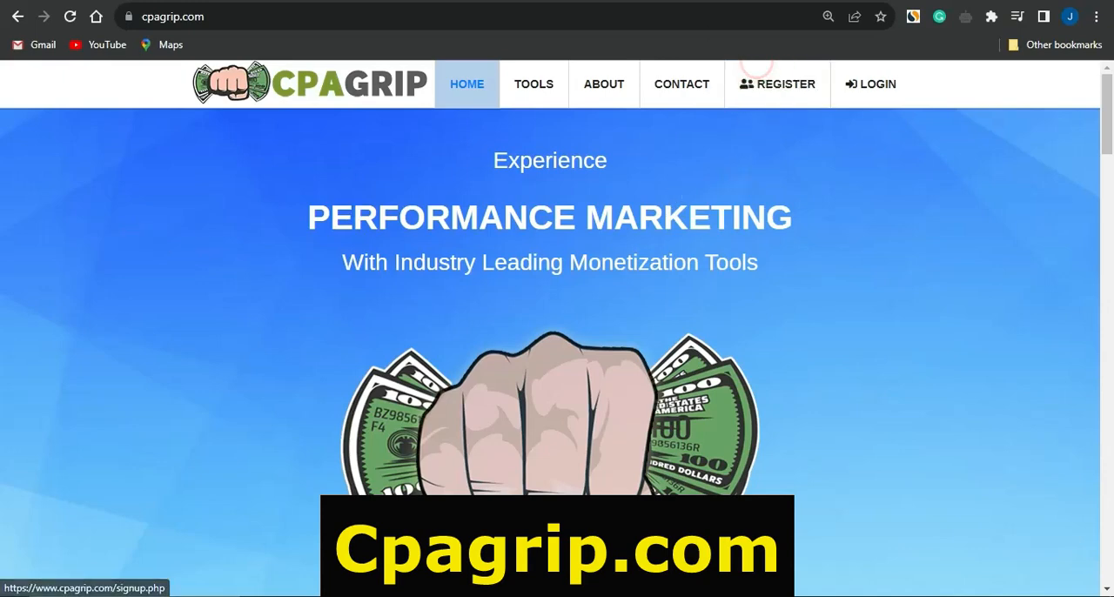
Open the CPAGrip publisher registration form and examine its fields and the available publisher types.
click(756, 69)
scroll(346, 268, down, 1)
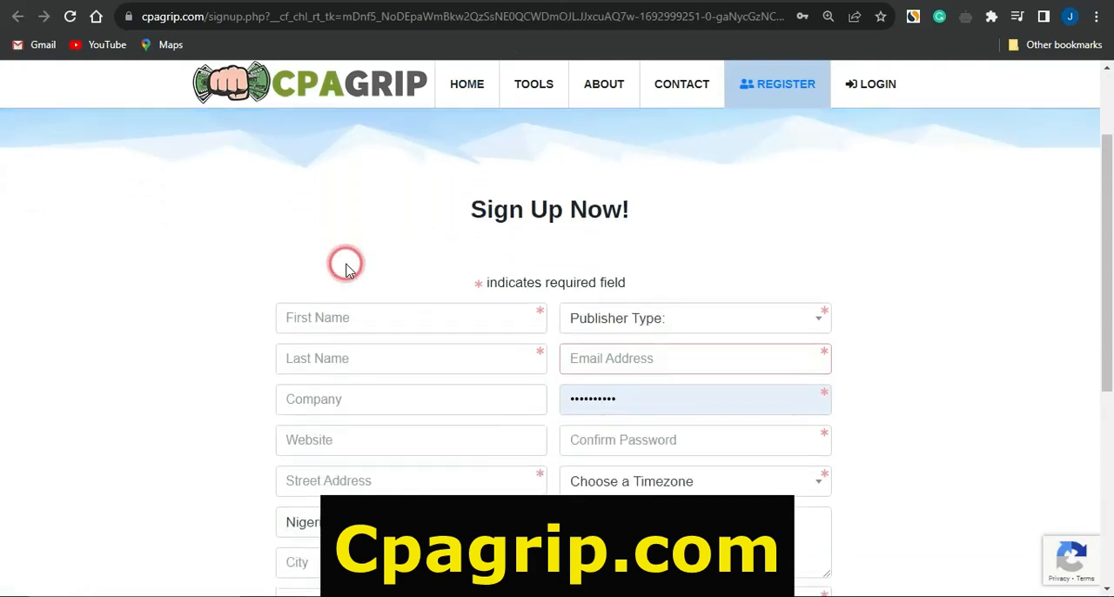
scroll(345, 268, down, 2)
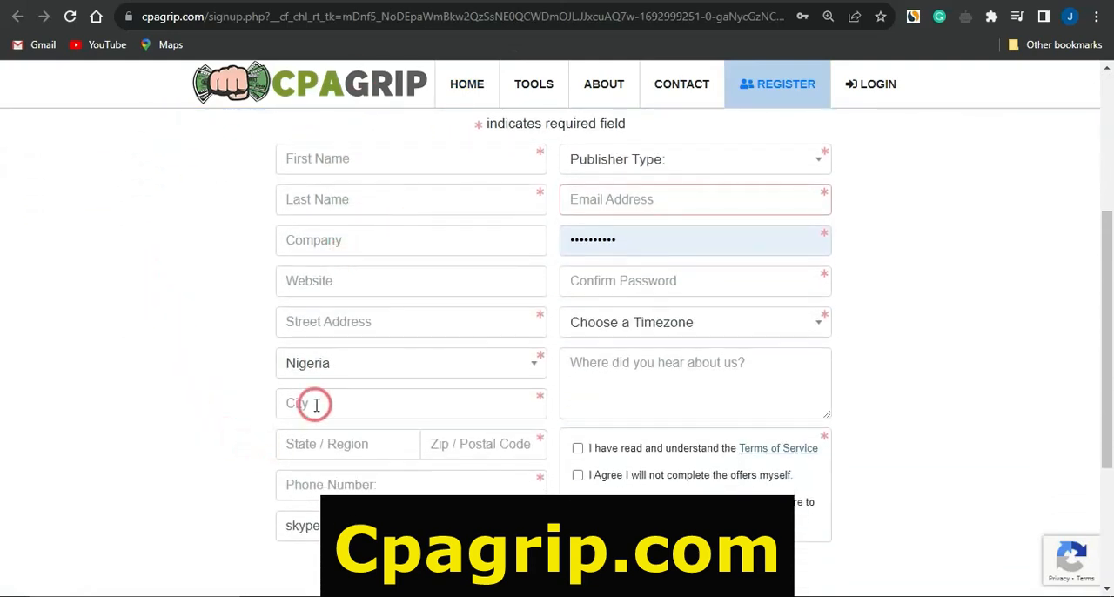
click(655, 166)
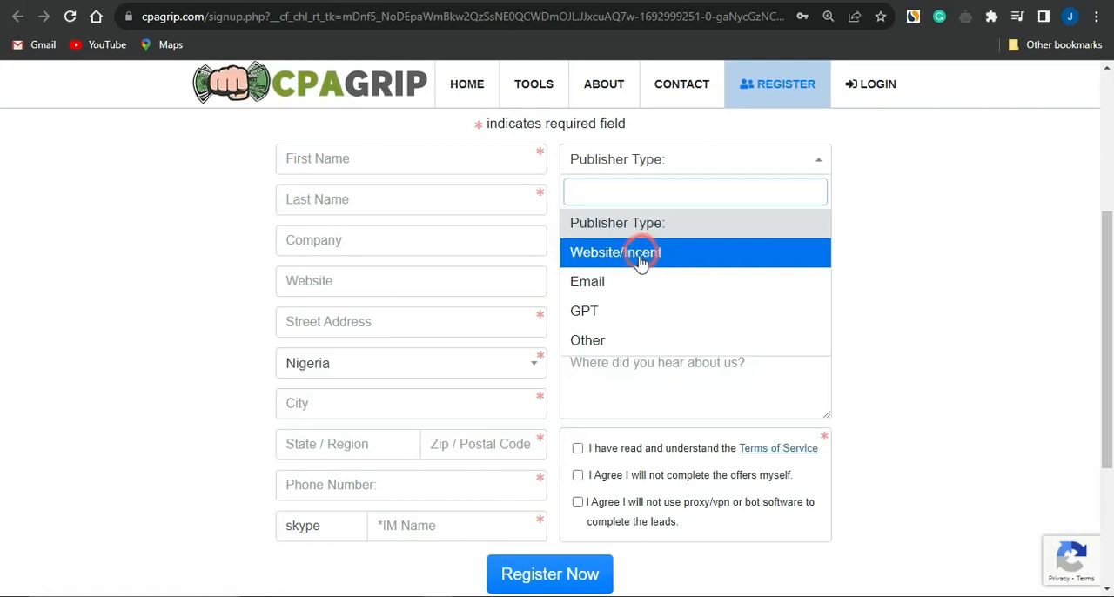
click(949, 336)
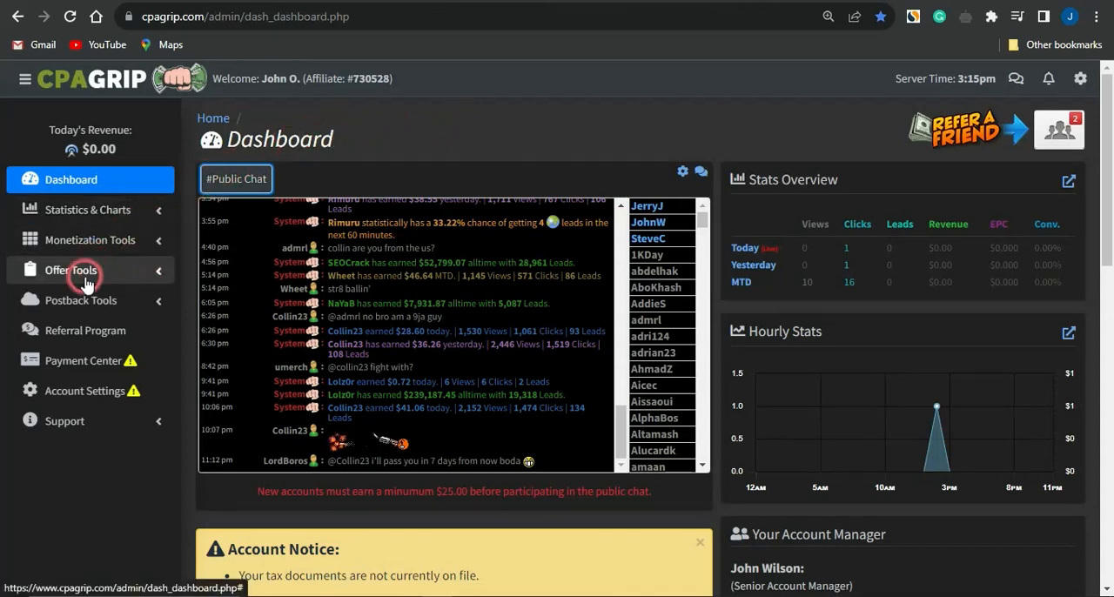
Open the My Offers list in the offer tools and filter it to the country US | United States.
click(103, 271)
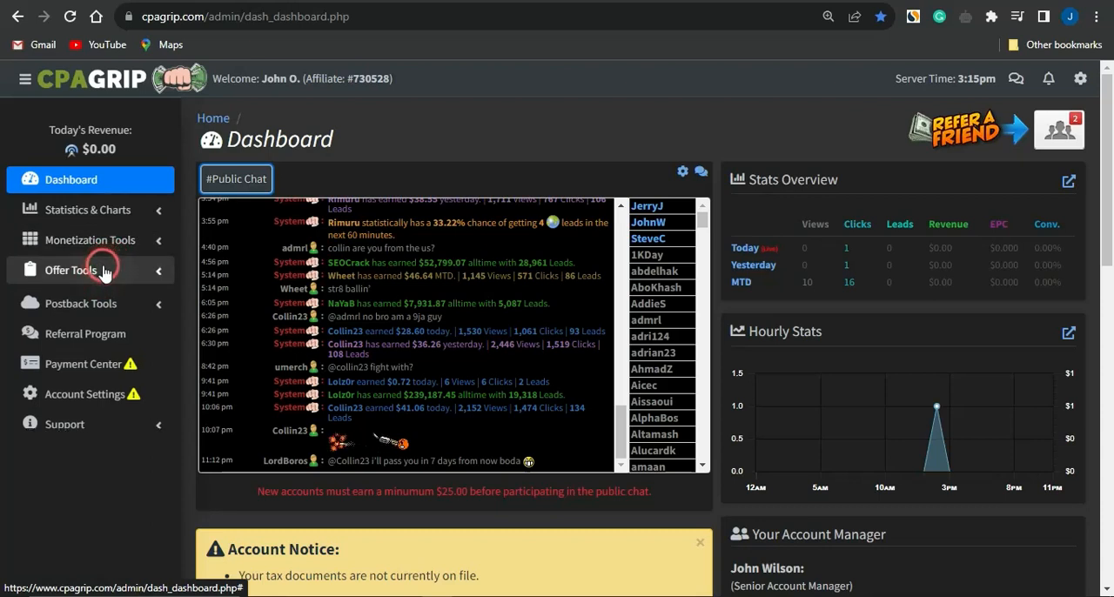
click(103, 301)
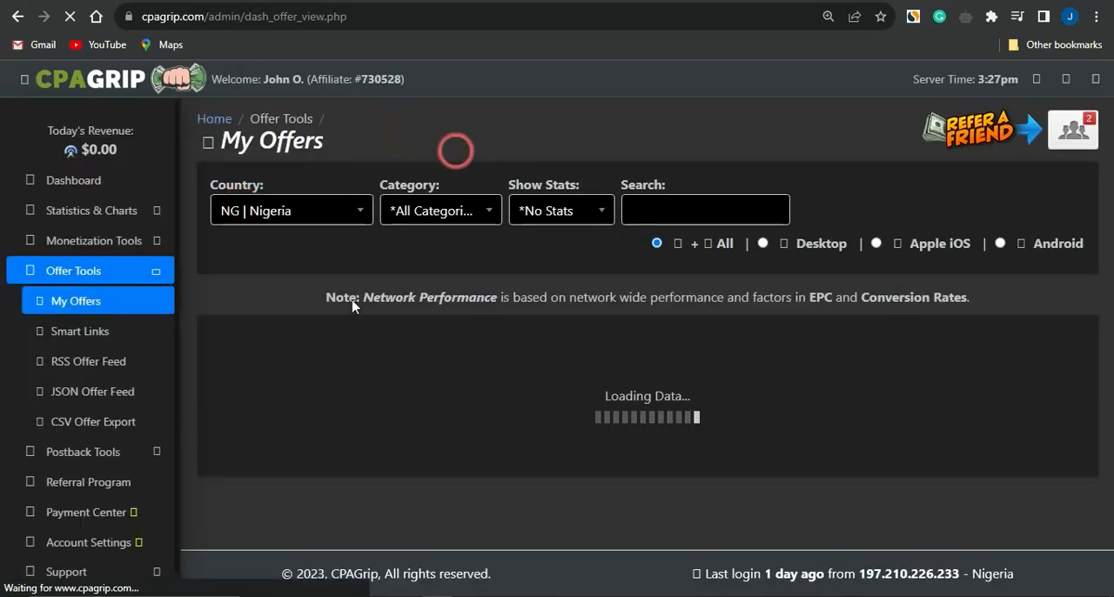
click(338, 216)
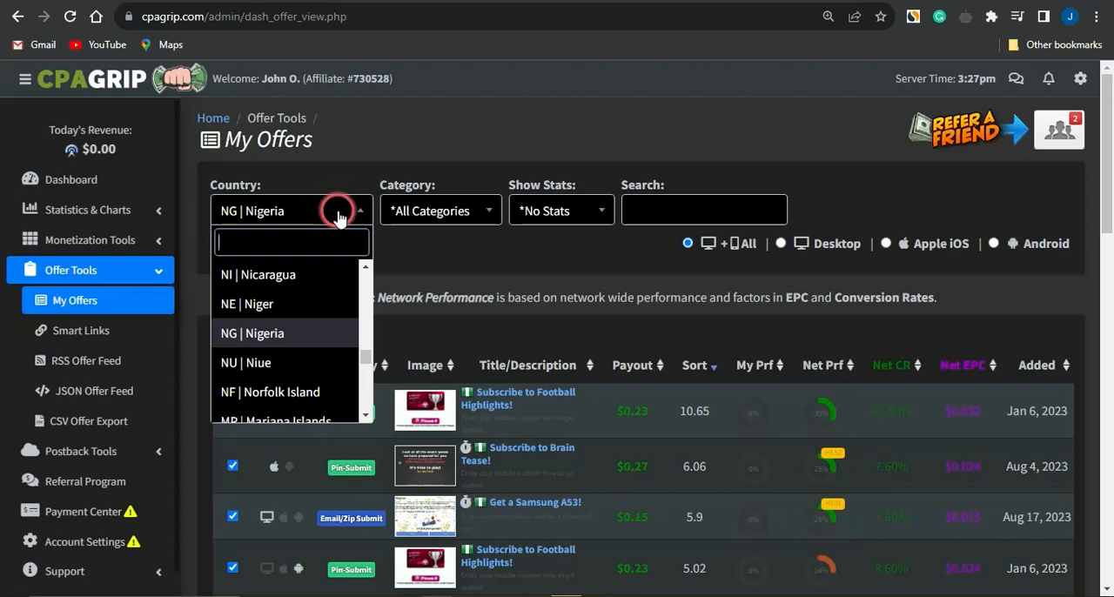
text(us)
key(Return)
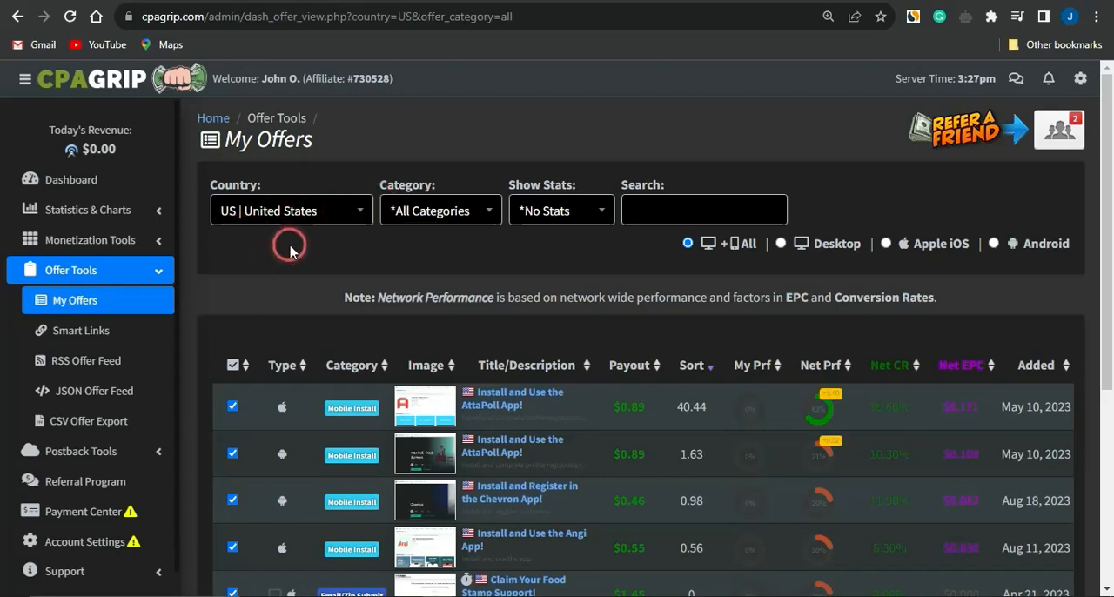
Open the offer "Claim Your Food Stamp Support!", check its payout and submission type, and copy its tracking link.
scroll(487, 383, down, 5)
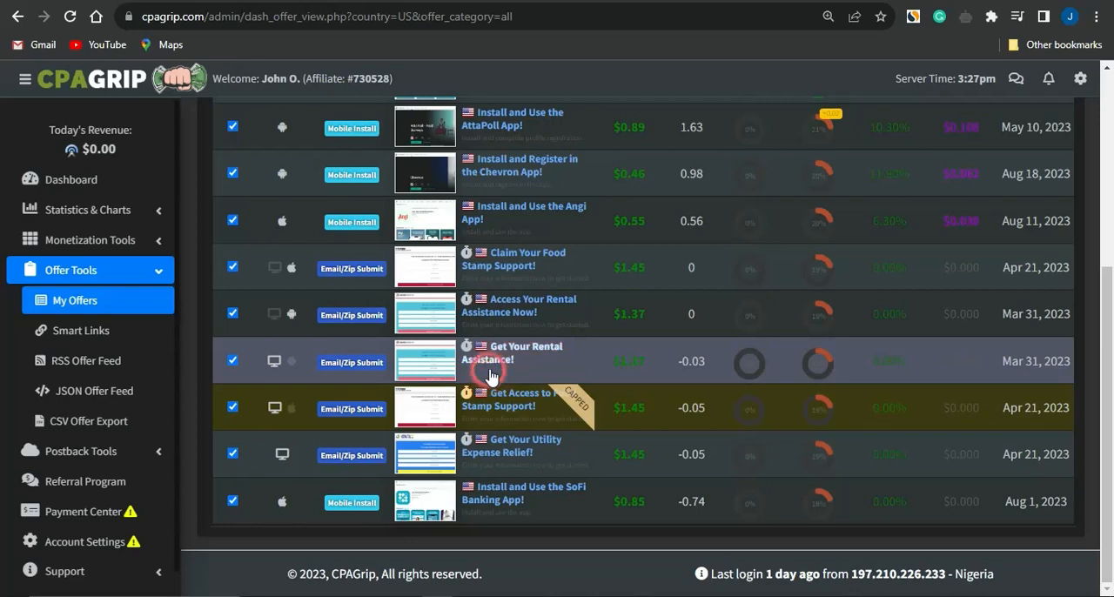
click(514, 265)
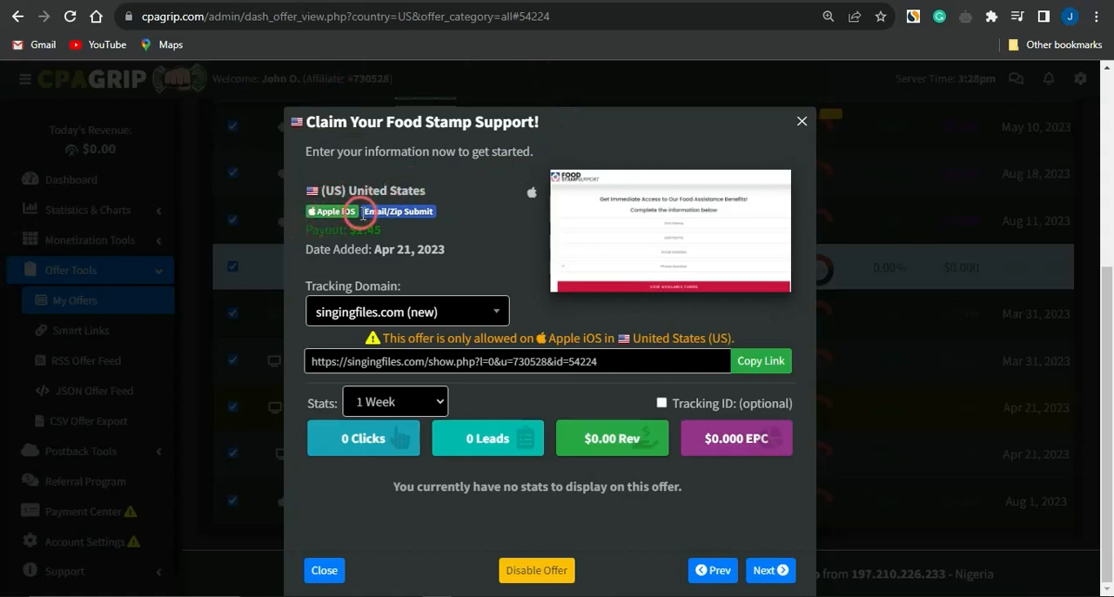
drag(350, 228, 421, 233)
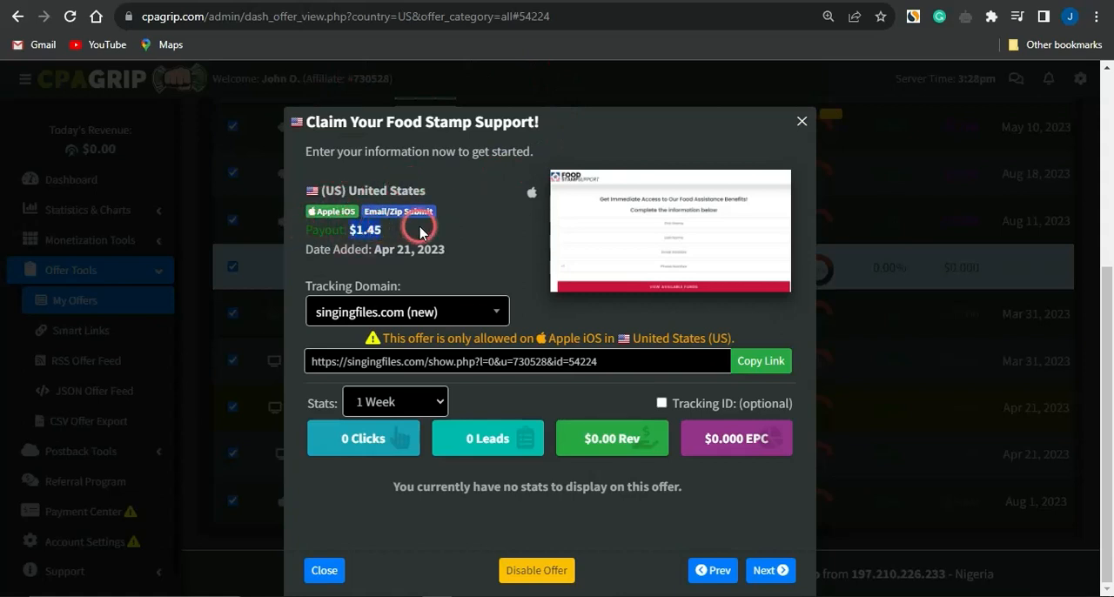
click(400, 205)
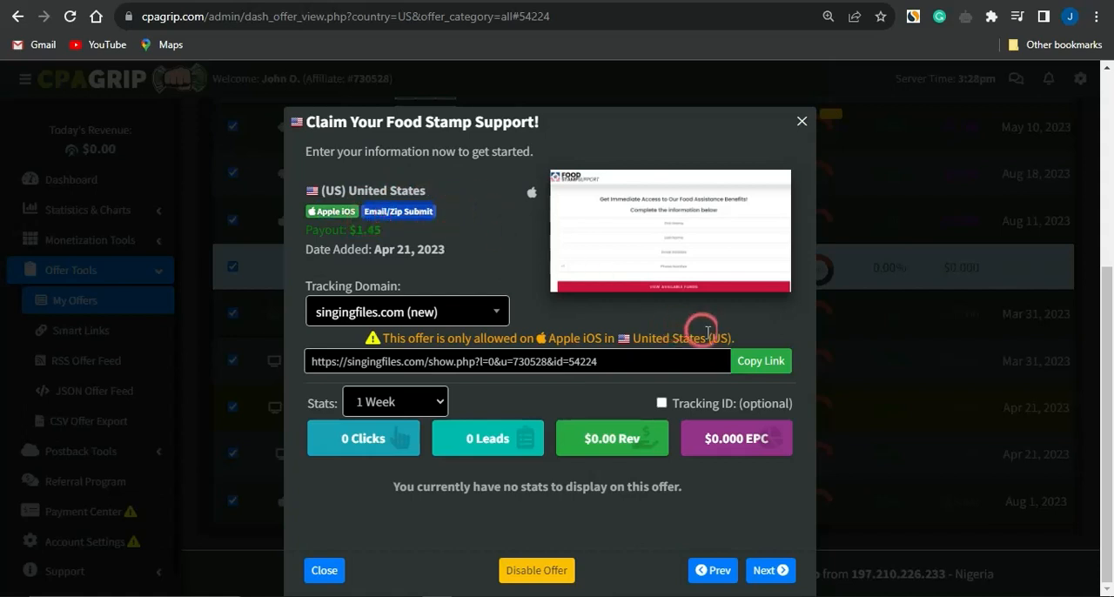
click(762, 363)
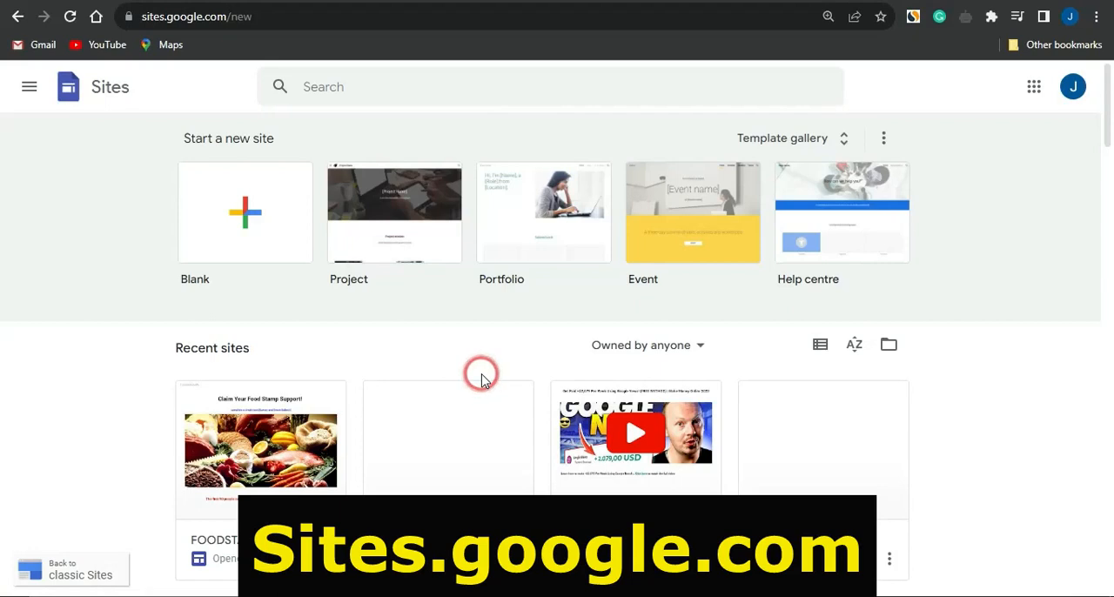
Create a blank site in Google Sites and delete its page title header section.
click(248, 220)
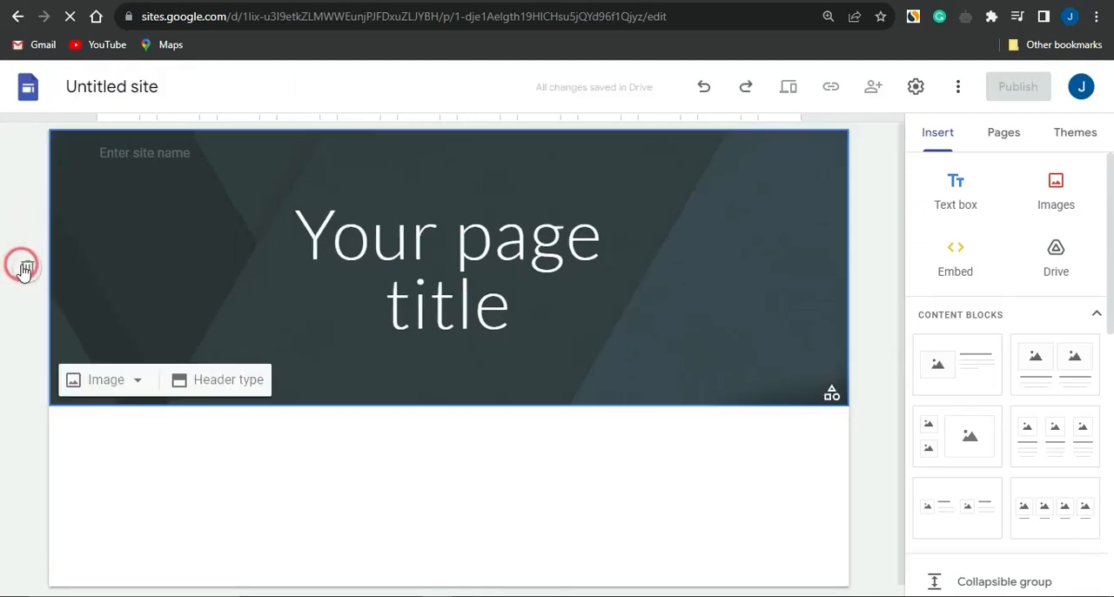
click(26, 268)
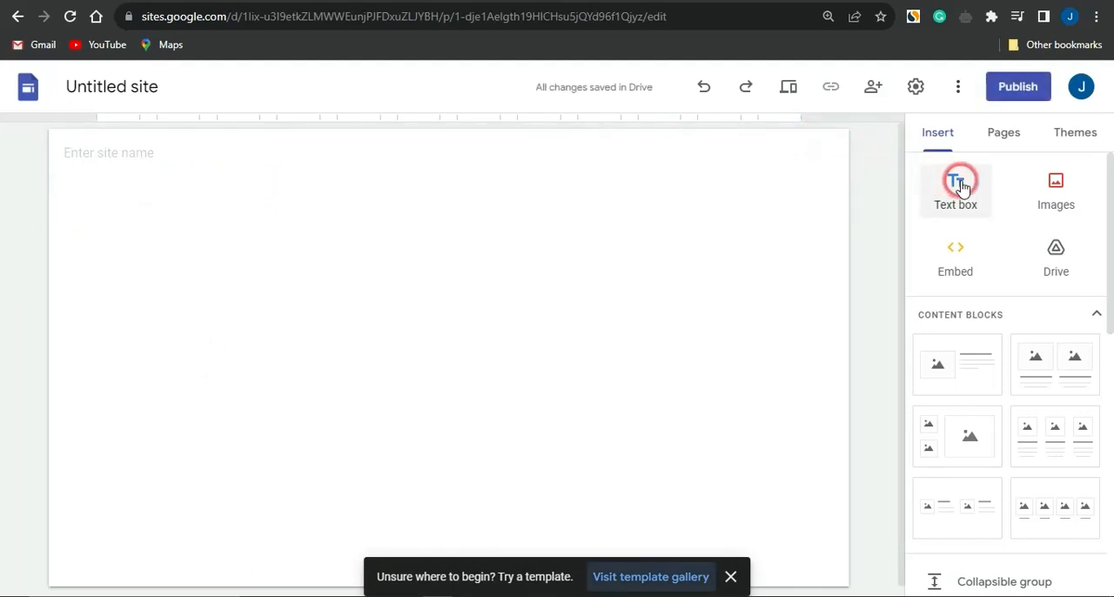
Add a text box with the pasted heading "Claim Your Food Stamp Support!" and remove the empty line below it.
click(957, 185)
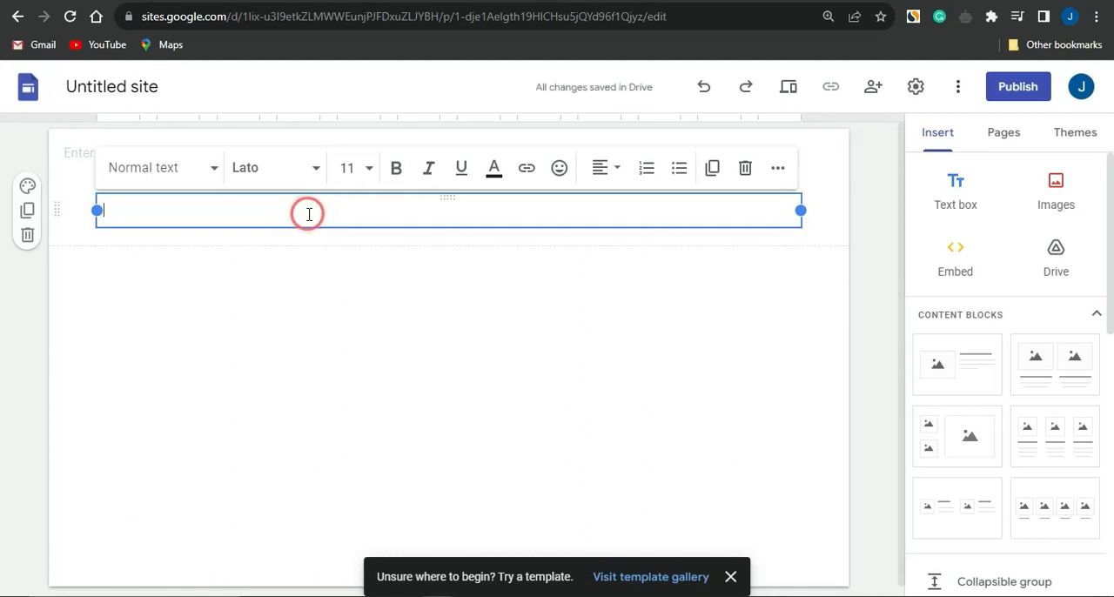
key(ctrl+v)
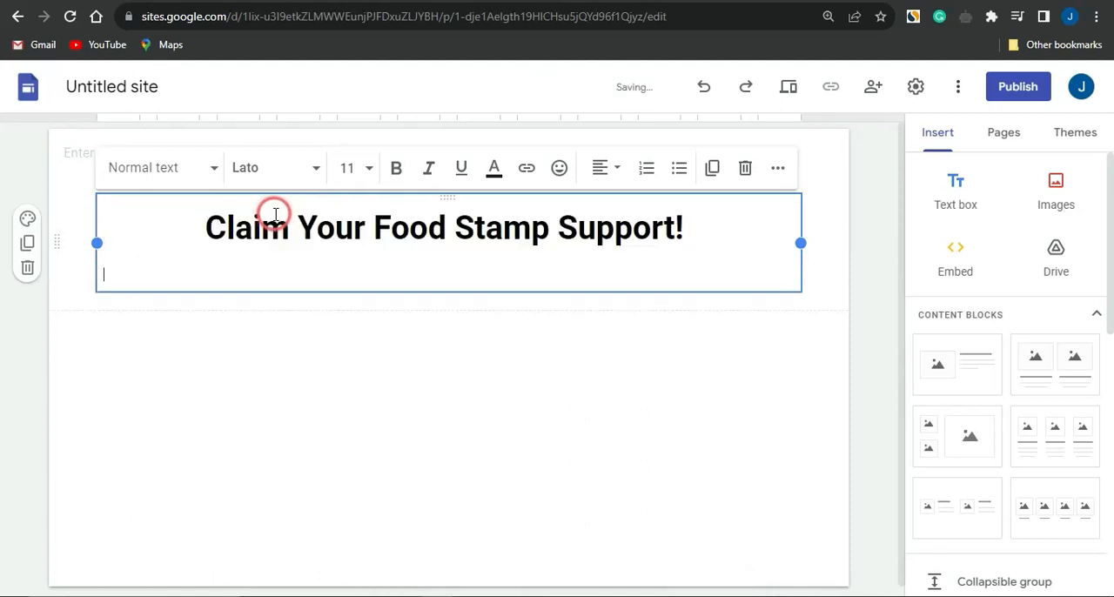
key(BackSpace)
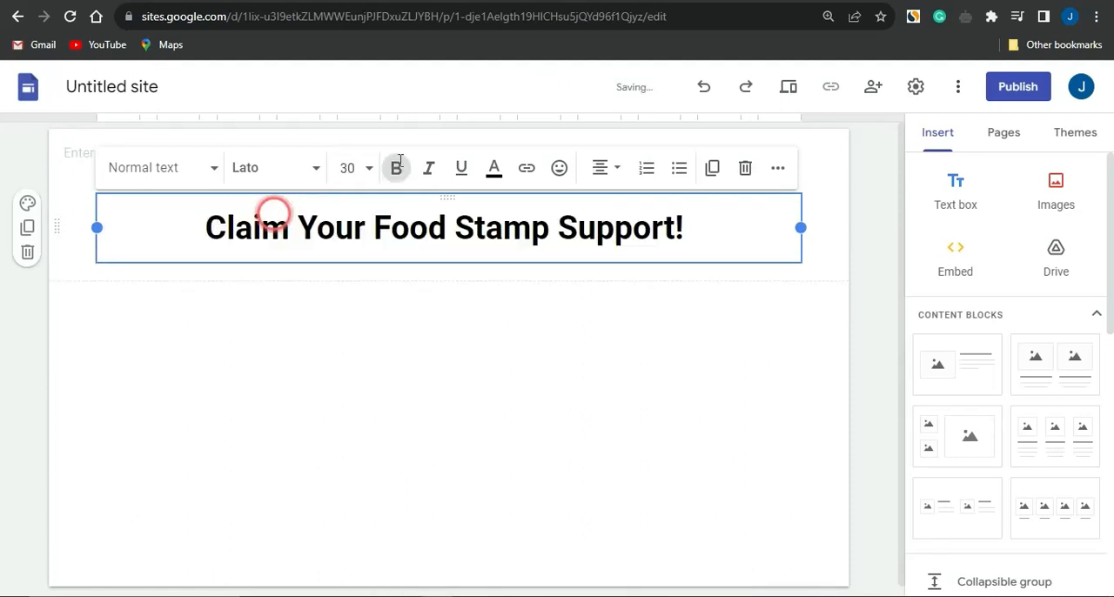
Switch to the CPAGrip offer to check its title against the heading, and return to the Google Sites editor.
click(564, 2)
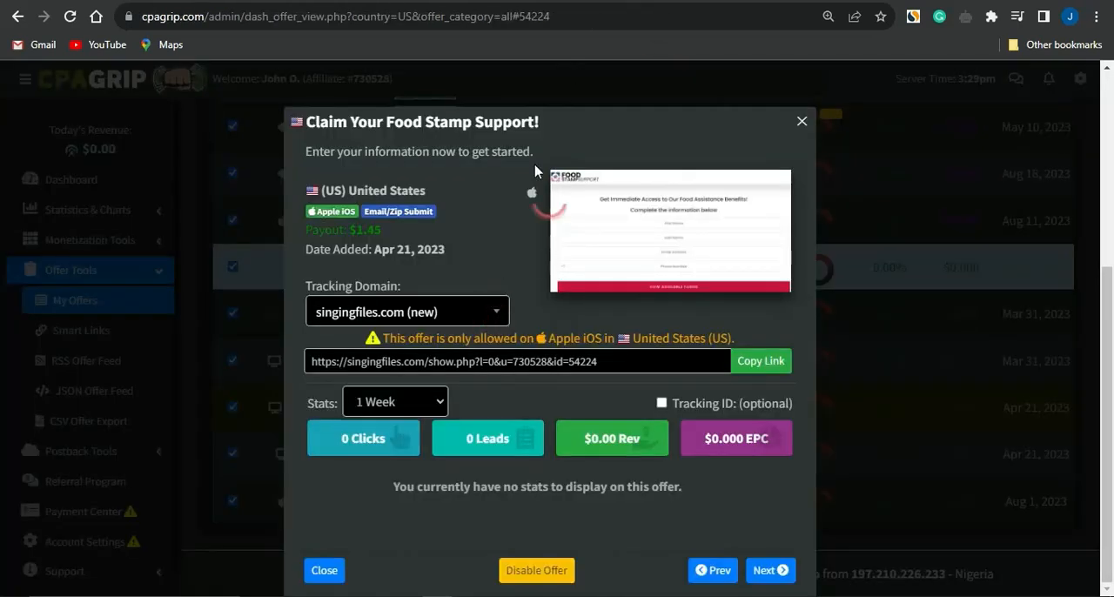
drag(527, 96, 299, 119)
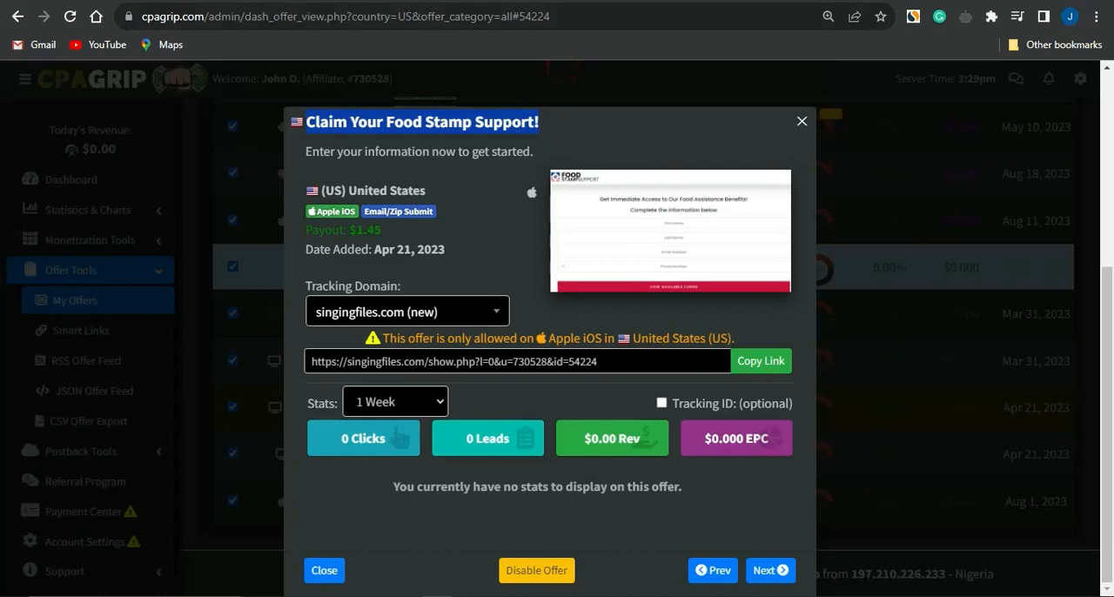
click(656, 2)
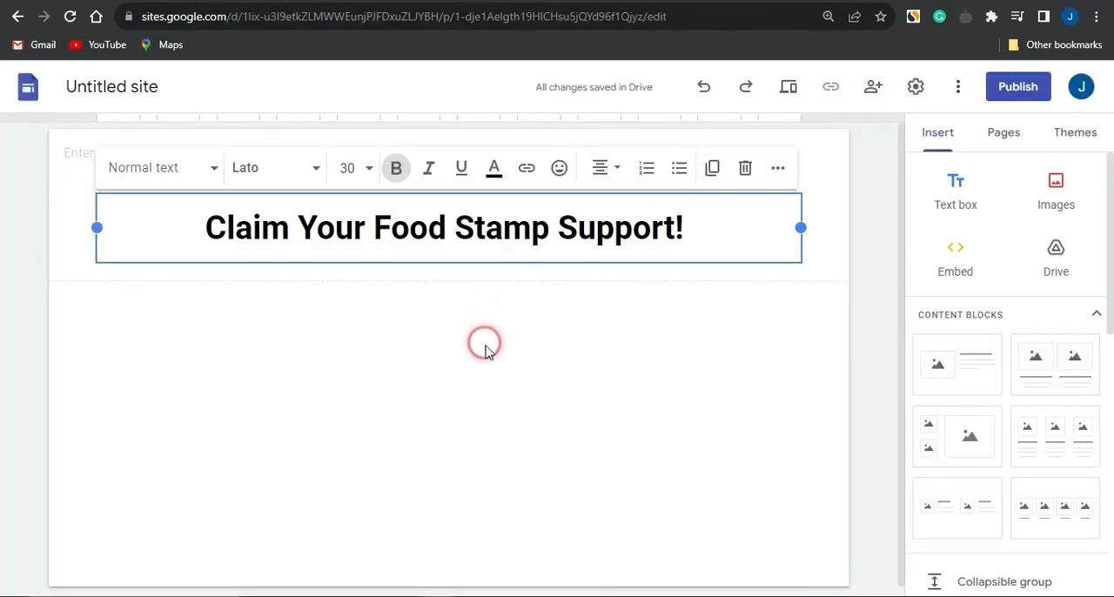
click(305, 350)
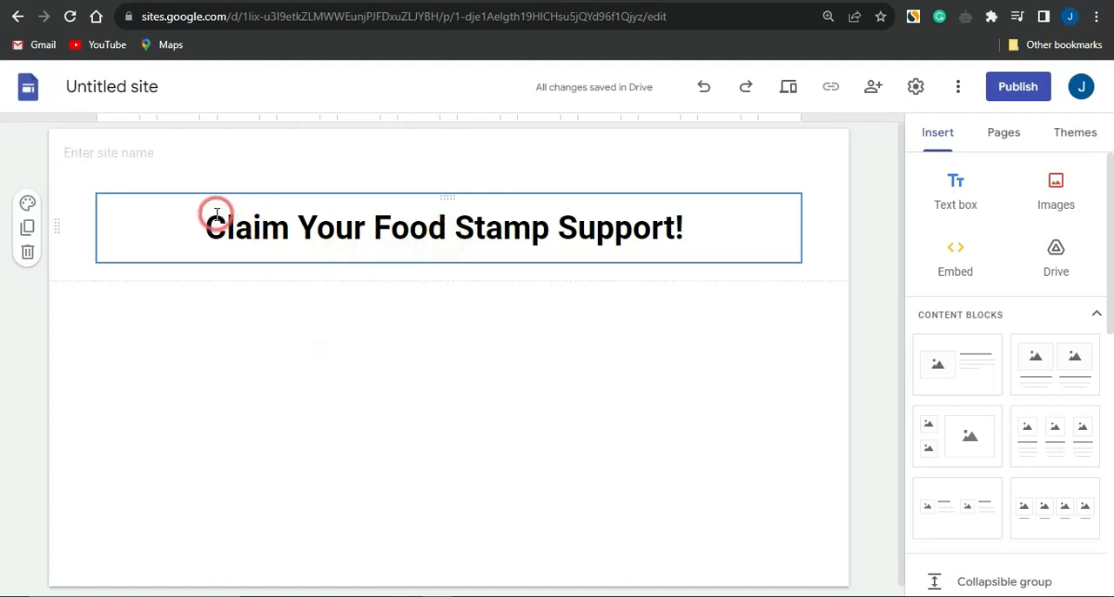
Try left alignment on the heading "Claim Your Food Stamp Support!" and restore its centre alignment.
drag(205, 219, 666, 208)
click(609, 167)
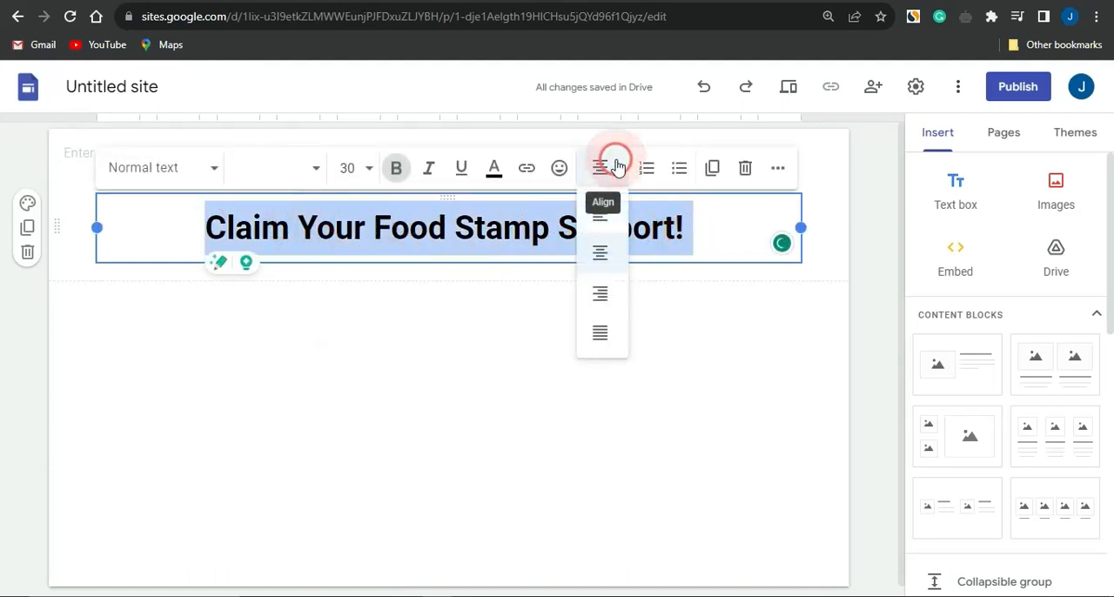
click(600, 207)
click(595, 168)
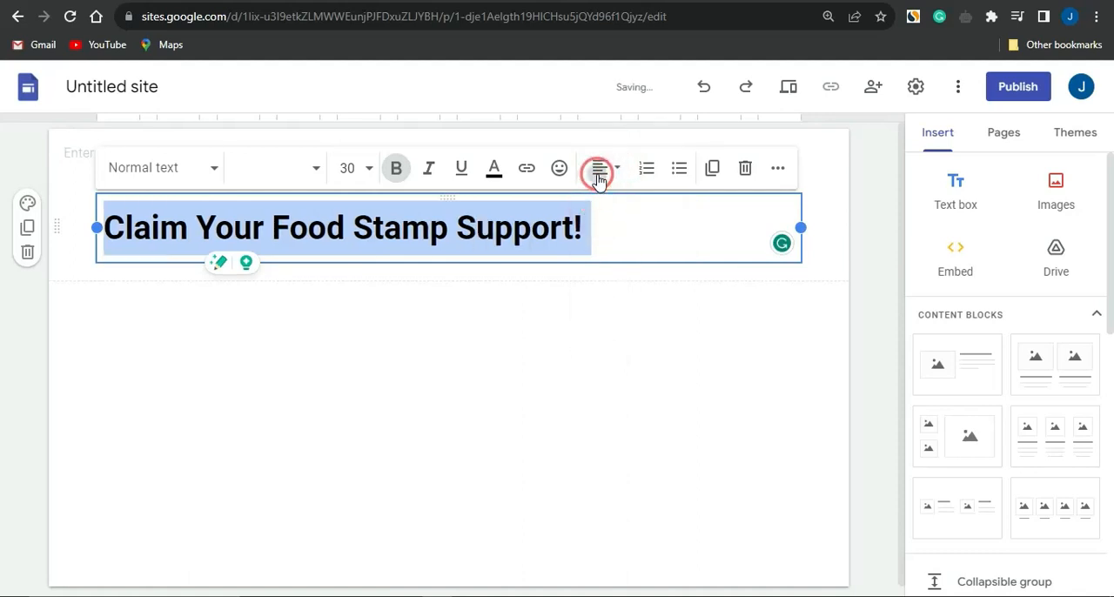
click(604, 218)
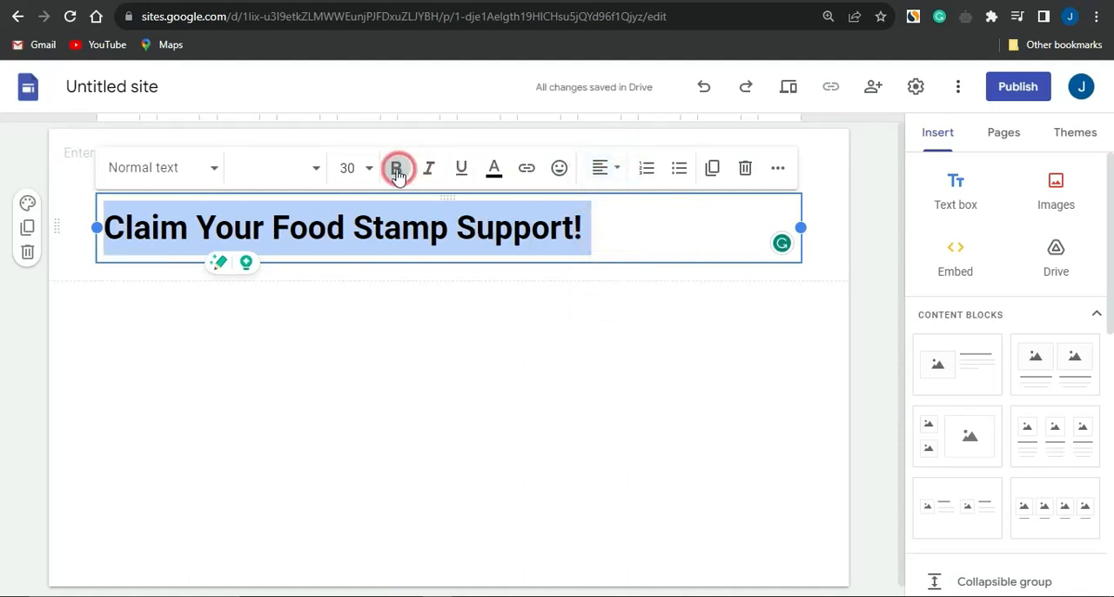
click(604, 168)
click(603, 257)
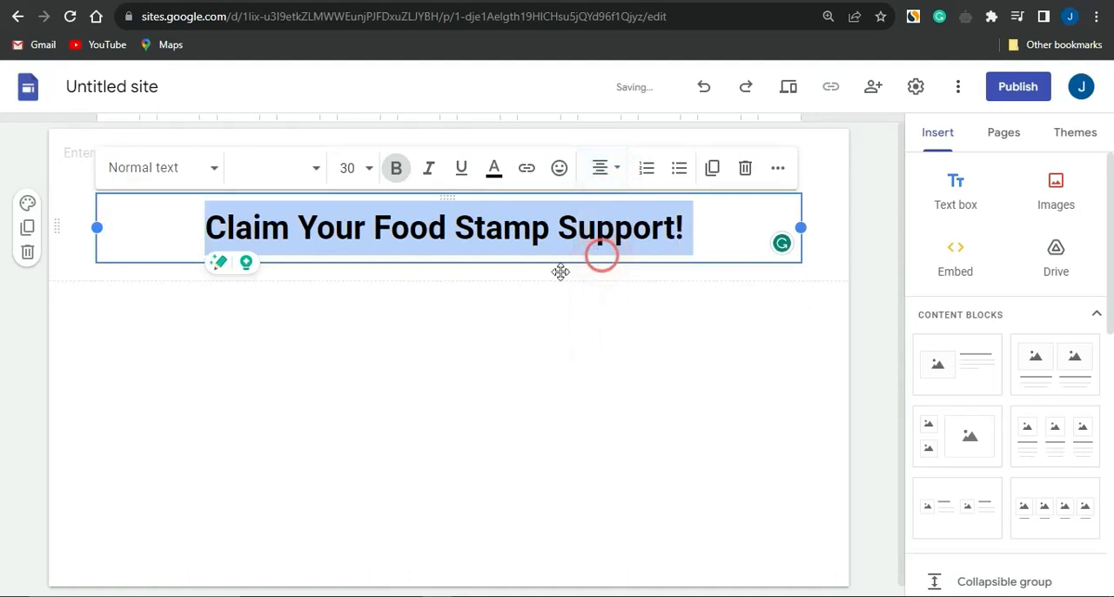
click(508, 302)
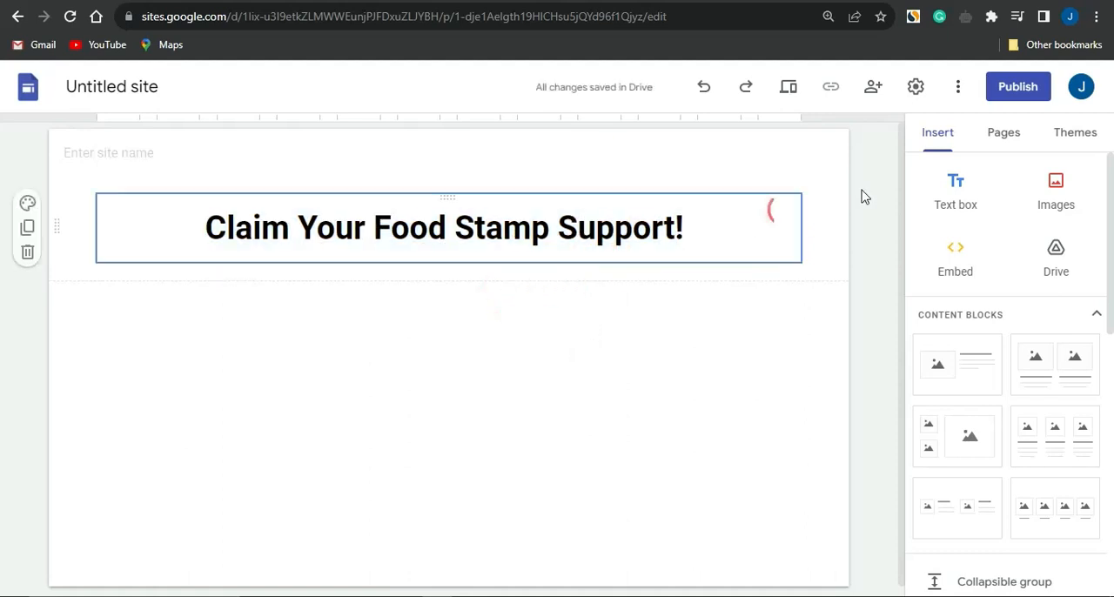
Insert a second text box and move it up directly beneath the heading within the same section.
click(928, 188)
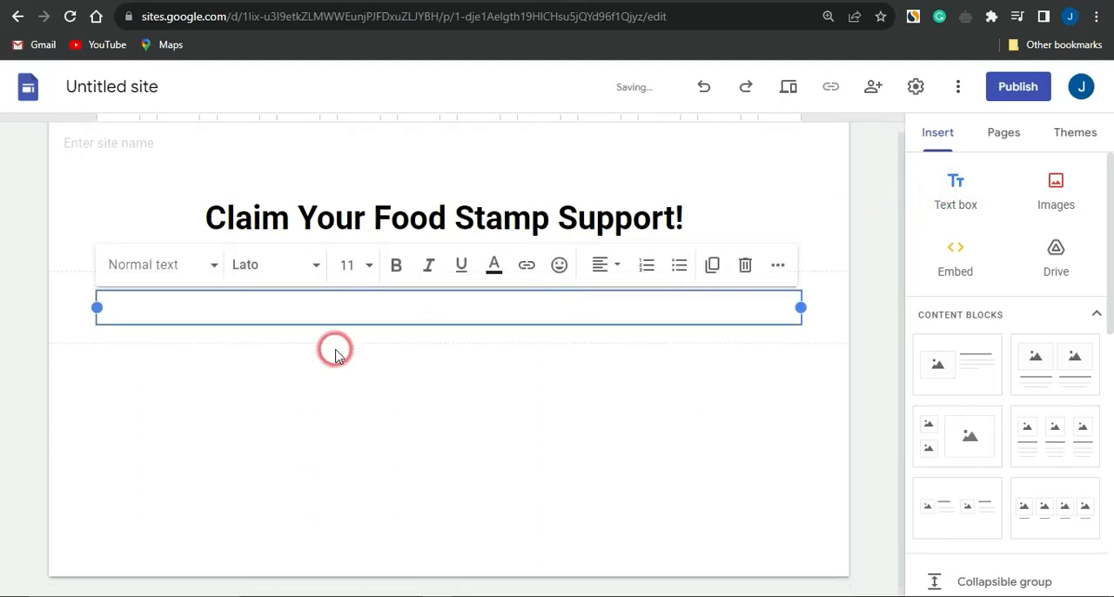
click(315, 332)
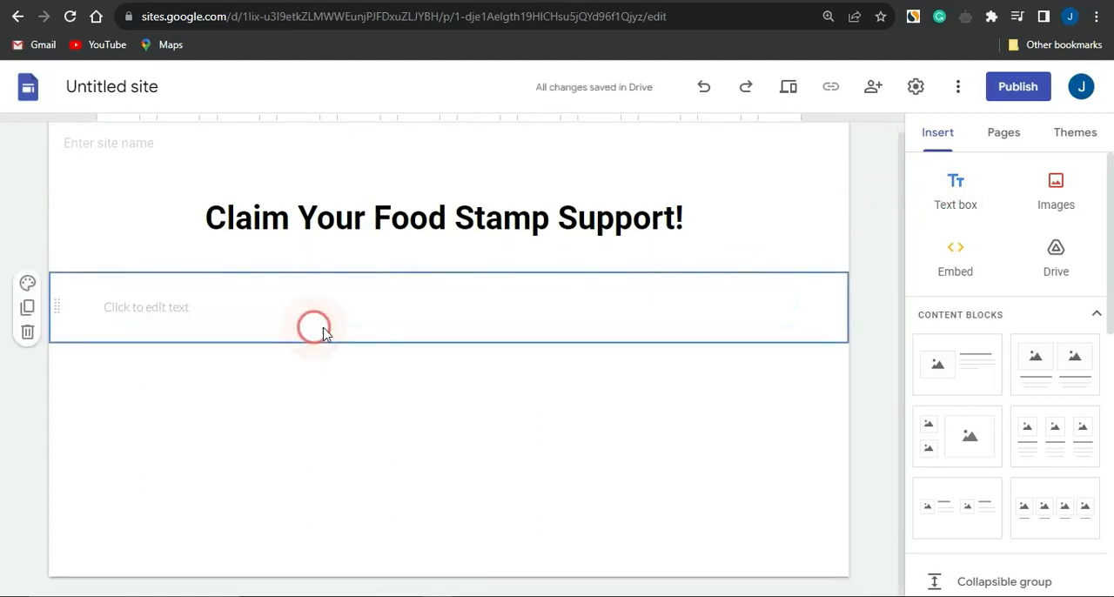
click(328, 313)
drag(333, 324, 355, 259)
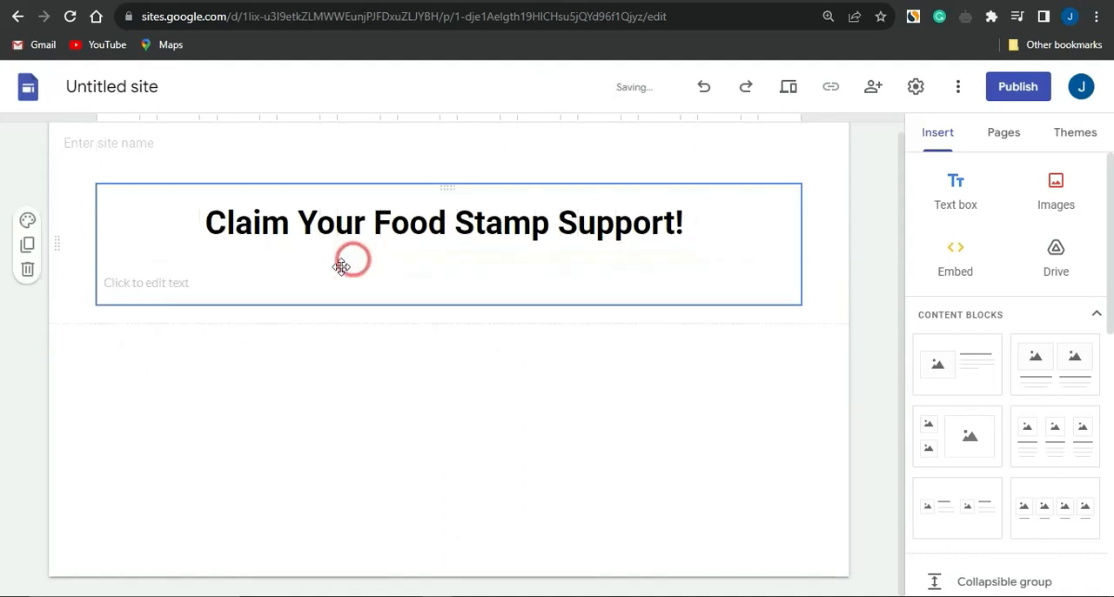
Paste the line "complete a simple task [Survey and Emain Submit]" into the empty text box below the heading.
click(318, 271)
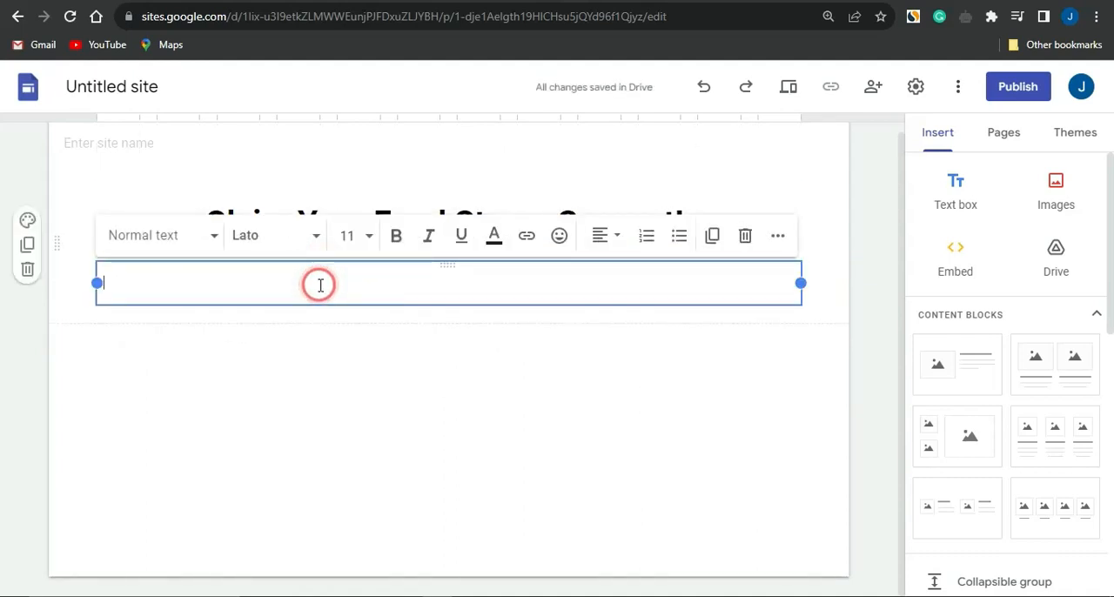
text(complete a simple task [Survey and Emain Submit])
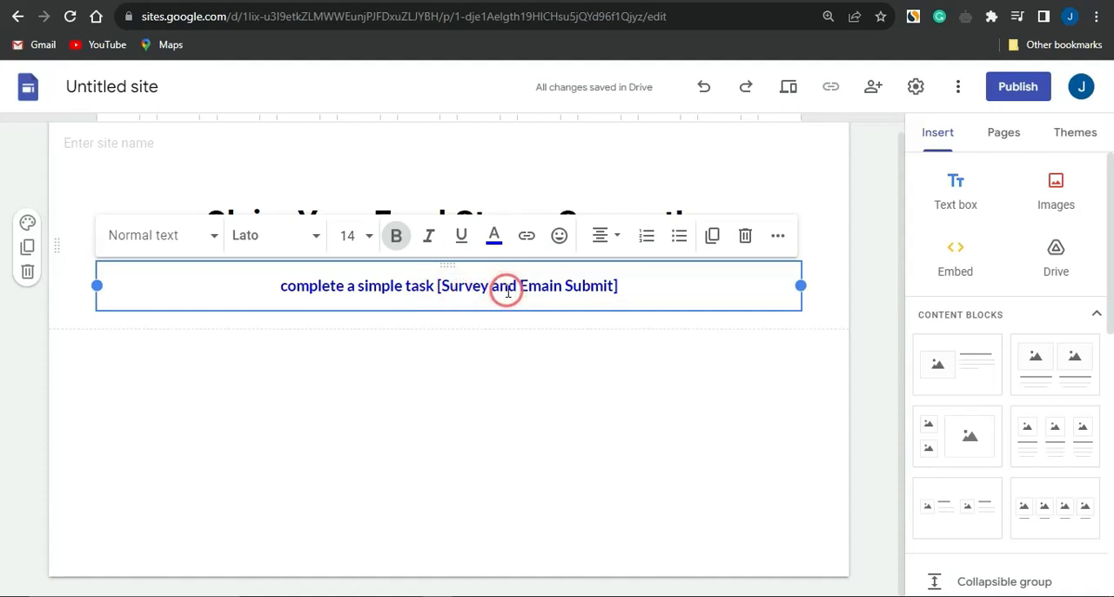
click(394, 366)
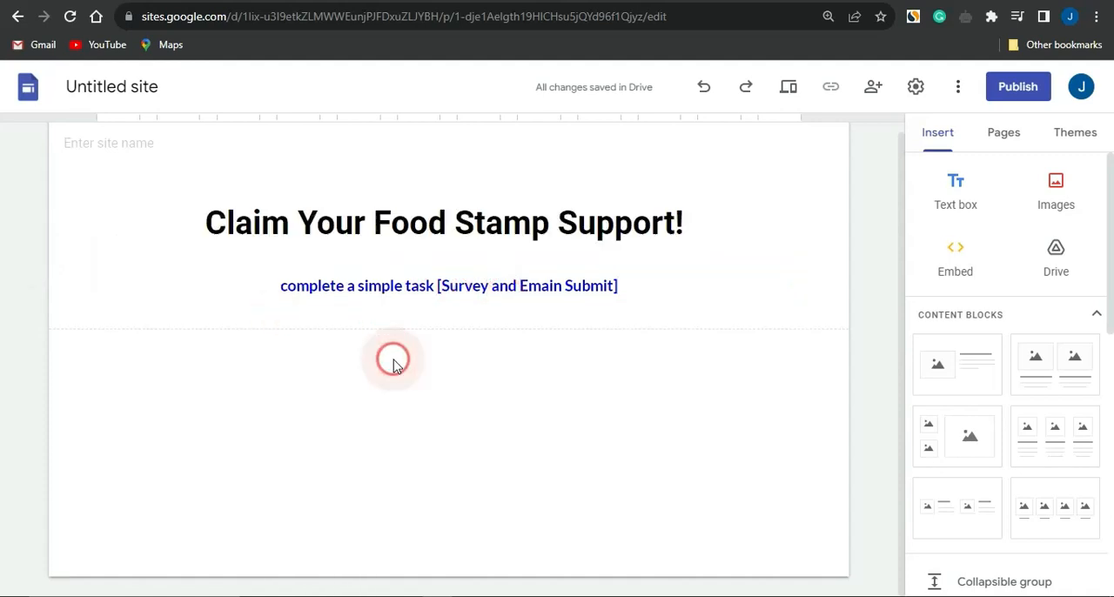
click(380, 271)
click(370, 264)
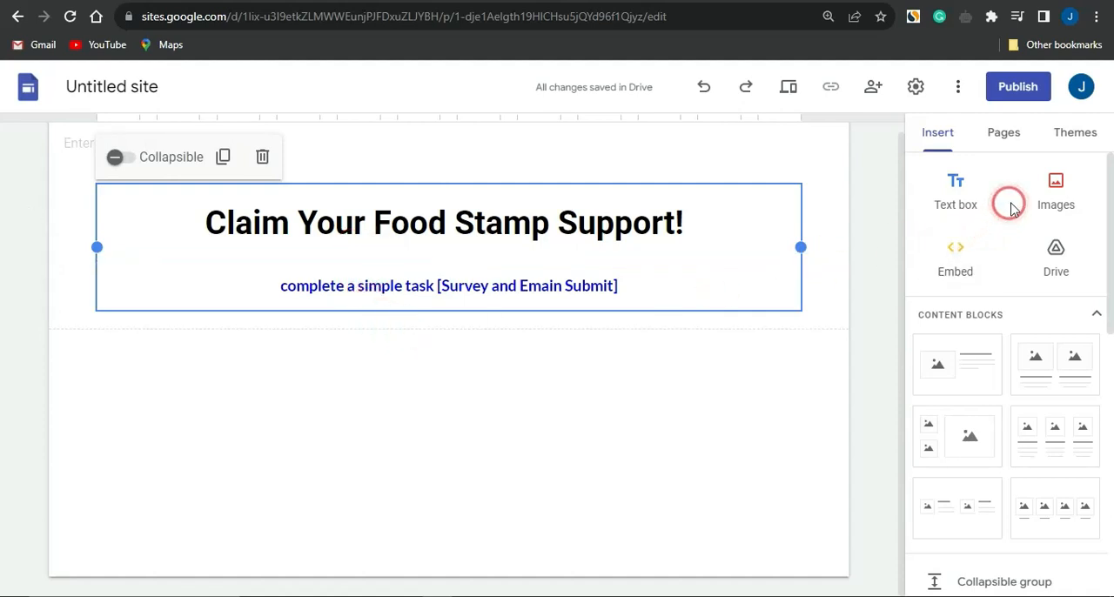
Open the options for inserting an image on the page.
click(1055, 198)
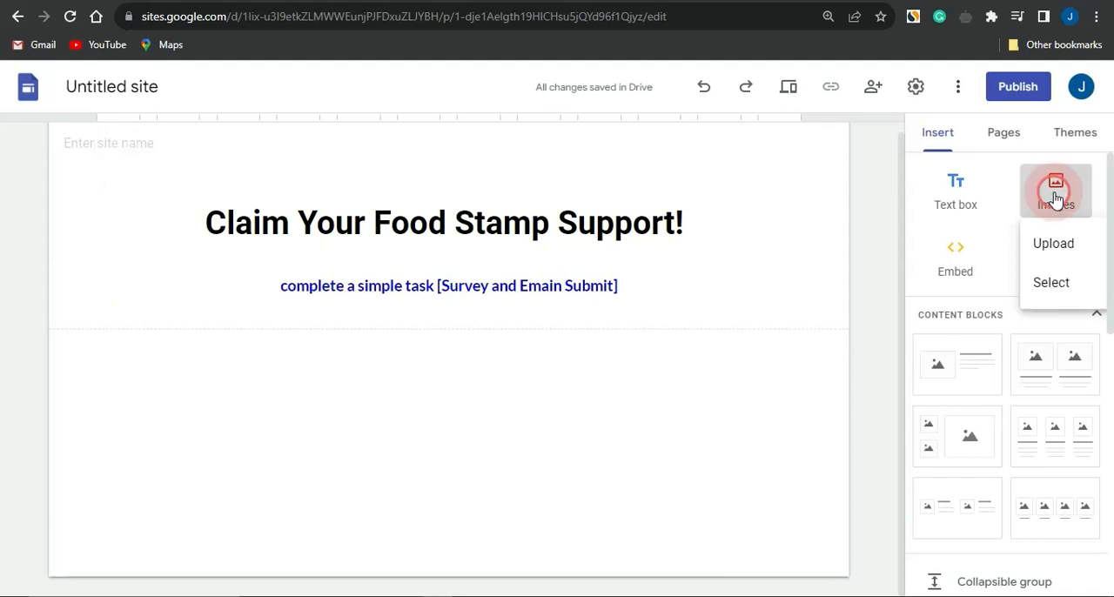
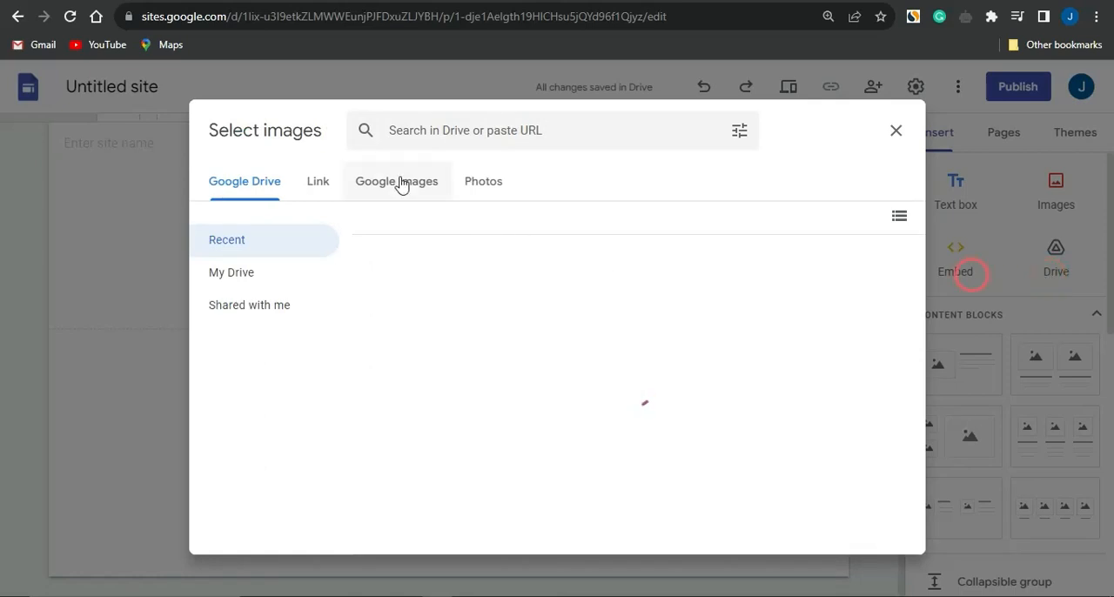
Search Google Images for "food" and select the third picture in the first row of results, showing fruit and vegetables.
click(401, 186)
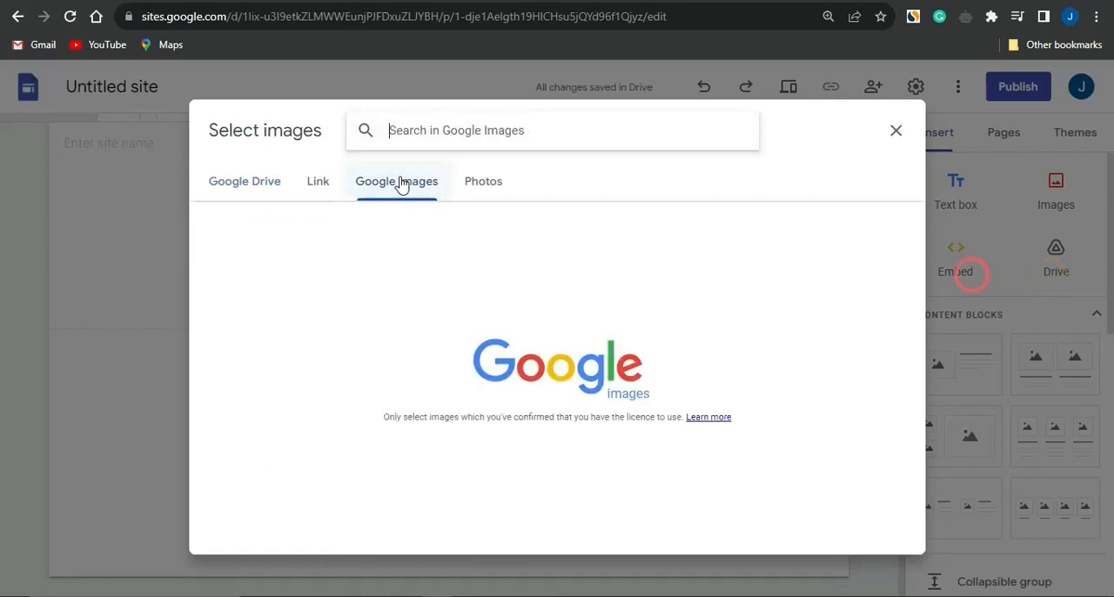
click(511, 128)
text(food)
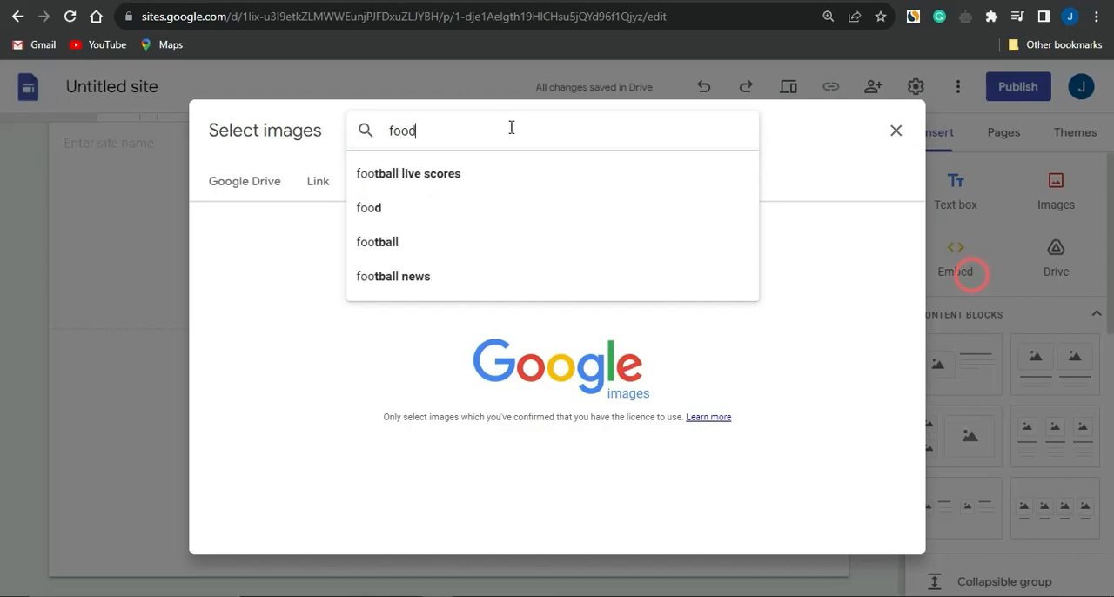
key(Return)
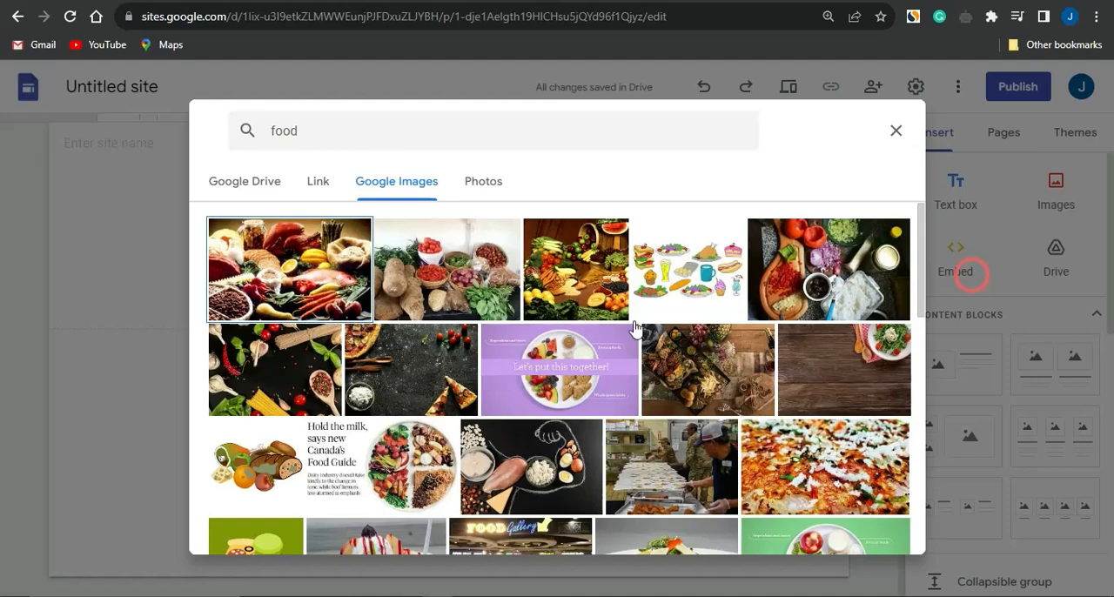
click(590, 276)
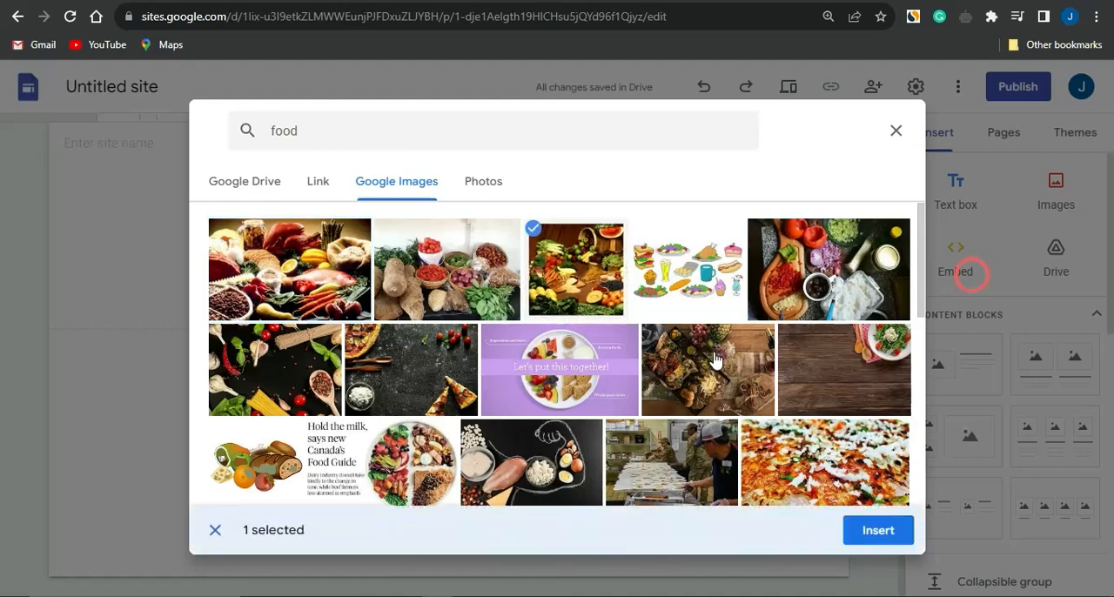
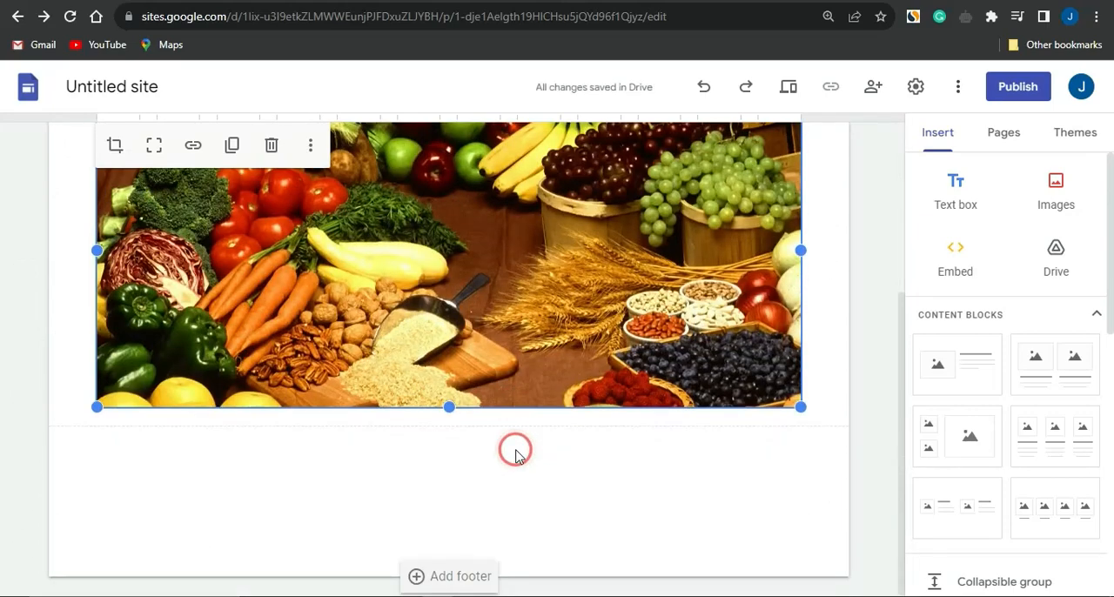
Add a text box below the food image with the copied line "The first 50 people can enter this giveaway! Hurry, only 10 entries left!!!", without a trailing blank line.
scroll(515, 451, up, 1)
click(930, 177)
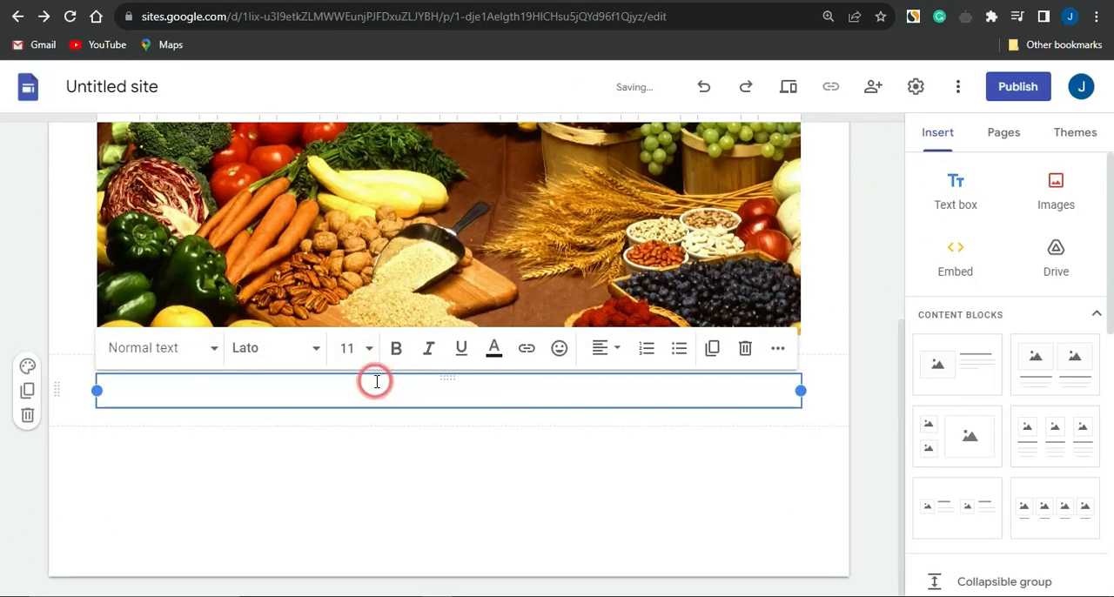
text(The first 50 people can enter this giveaway! Hurry, only 10 entries left!!!)
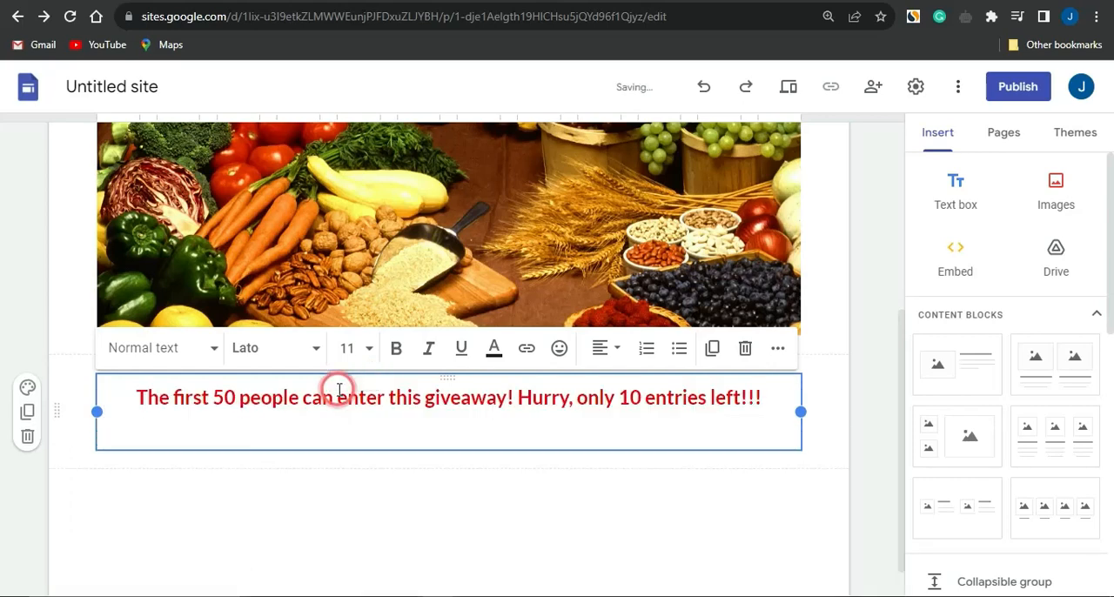
key(BackSpace)
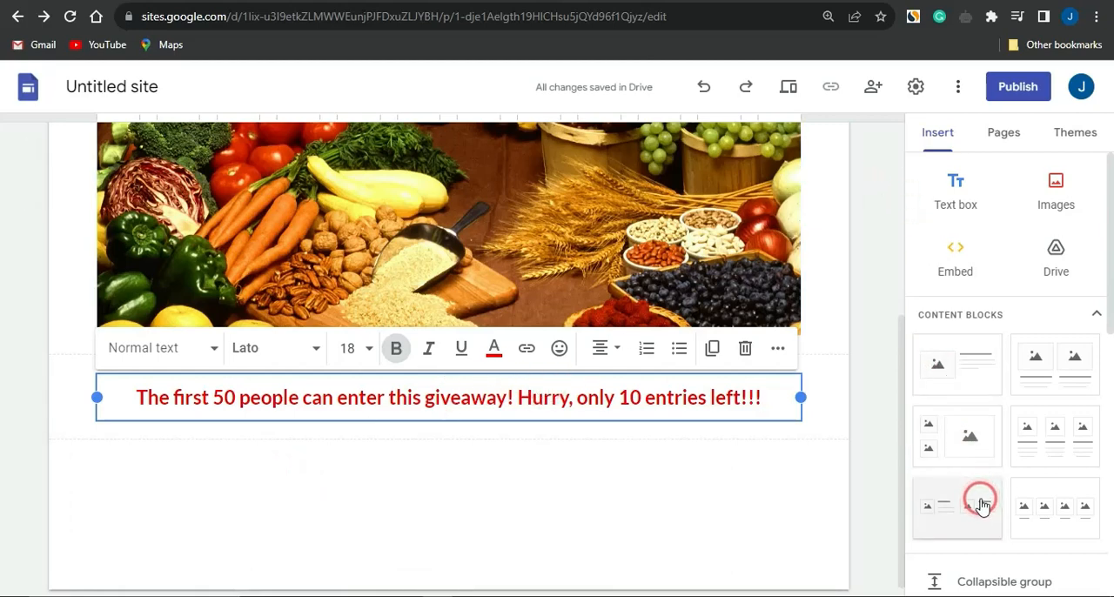
Start inserting a button below the giveaway text and name it "CLAIM HERE".
scroll(982, 504, down, 3)
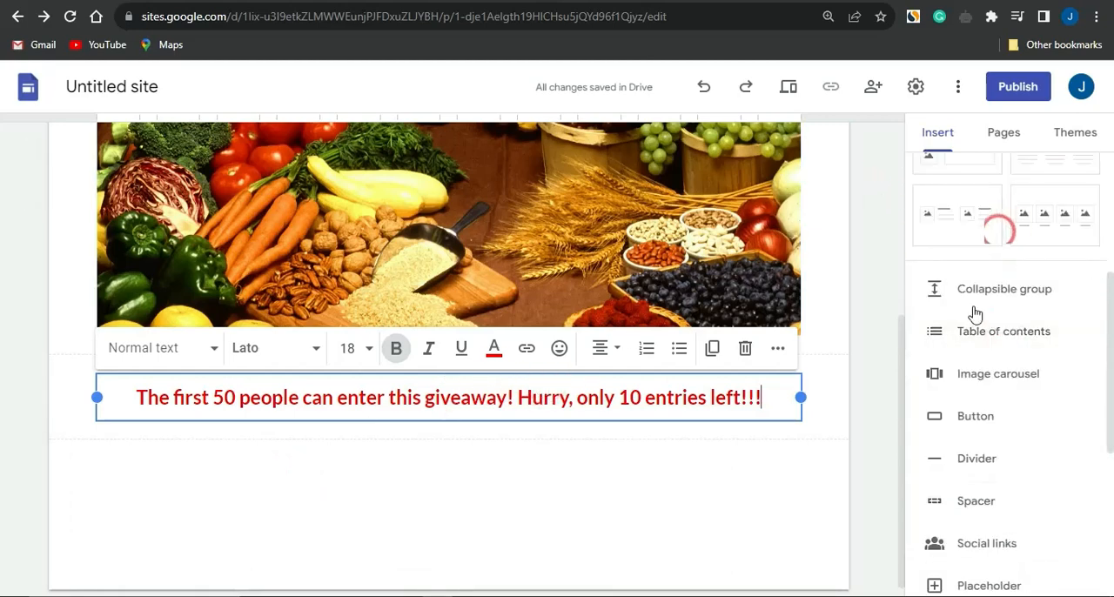
click(993, 421)
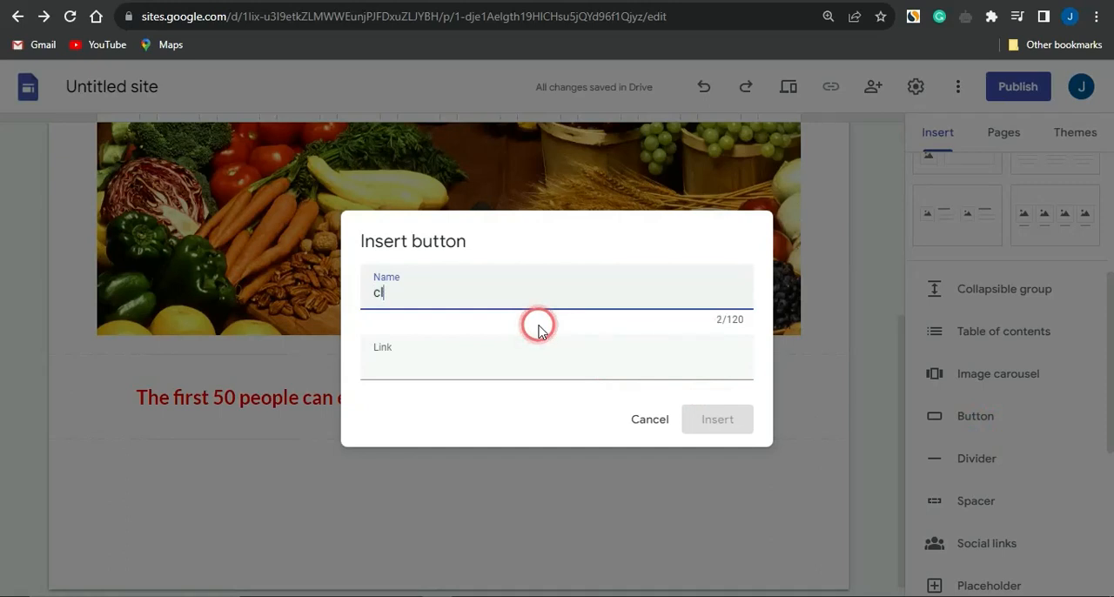
text(CLAIM HERE)
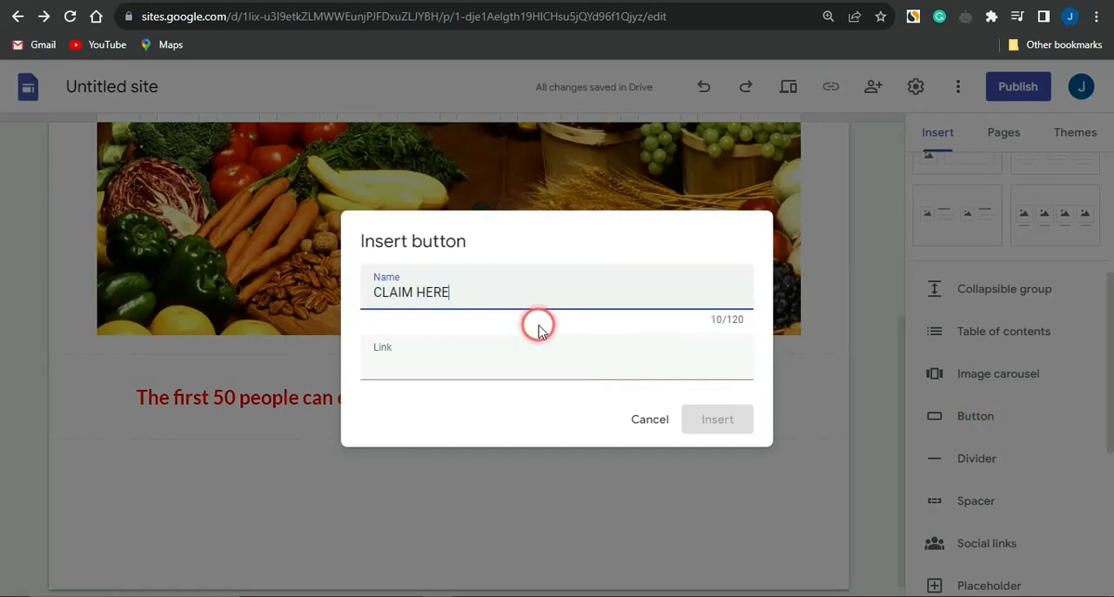
Copy the tracking link of the "Claim Your Food Stamp Support!" offer in CPAGrip and return to the new button's link field in Google Sites.
click(414, 352)
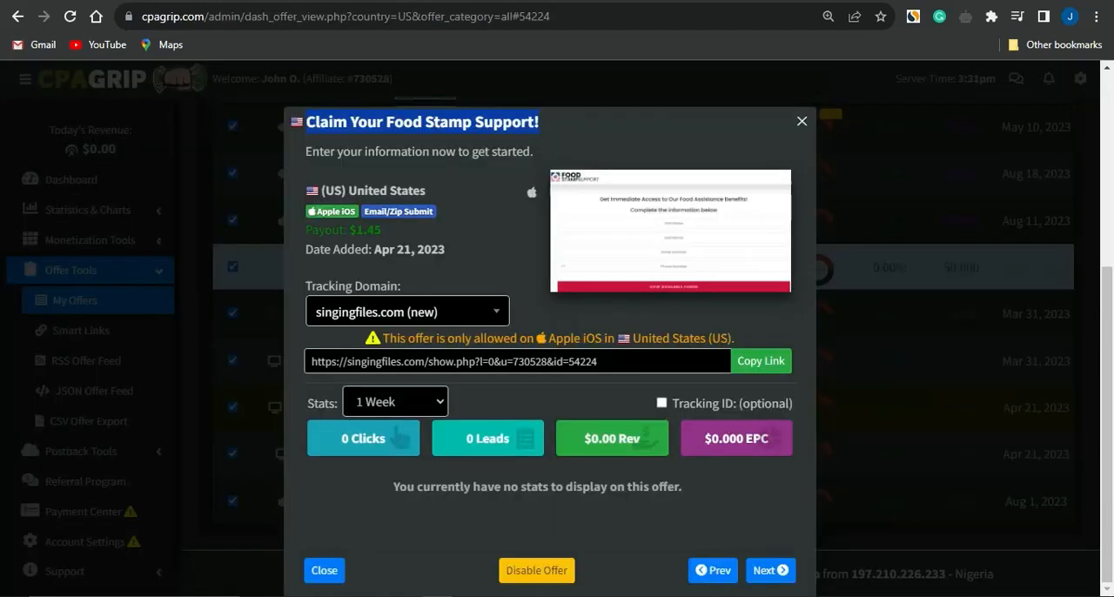
click(764, 362)
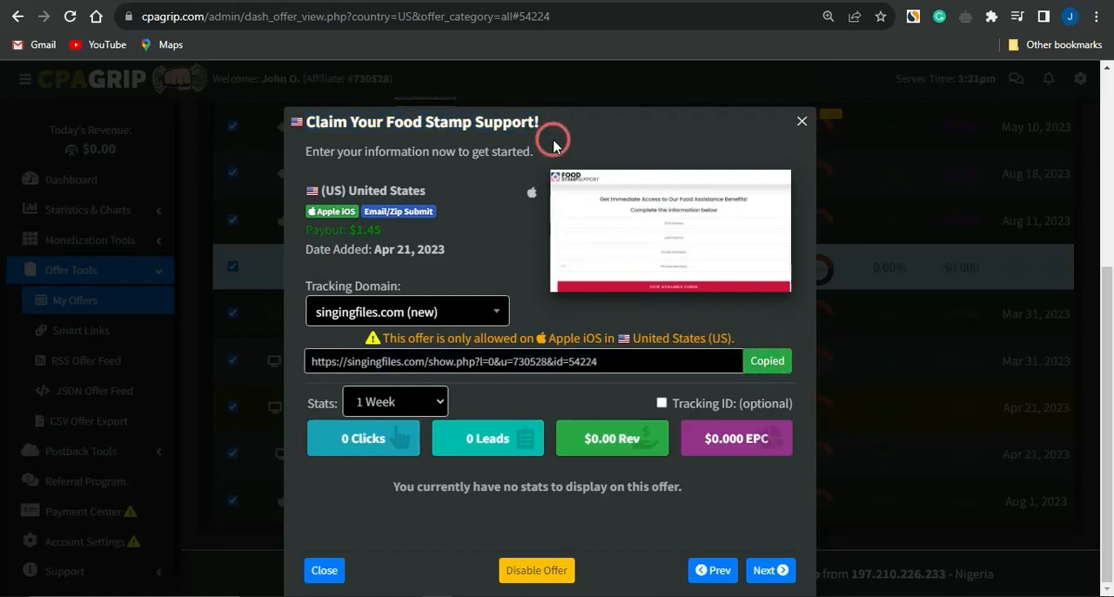
click(622, 2)
click(520, 367)
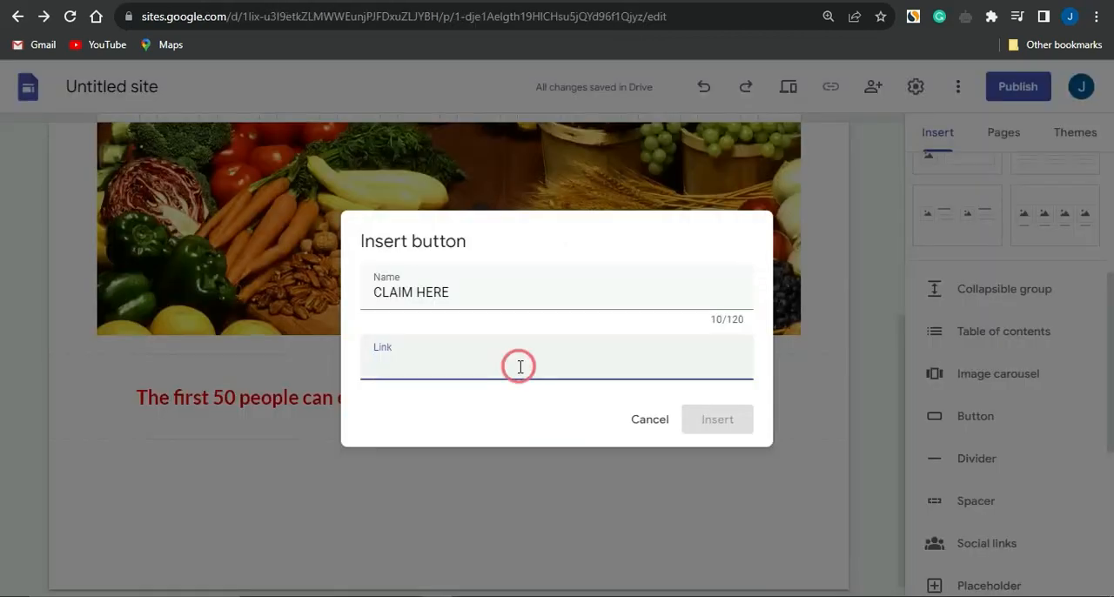
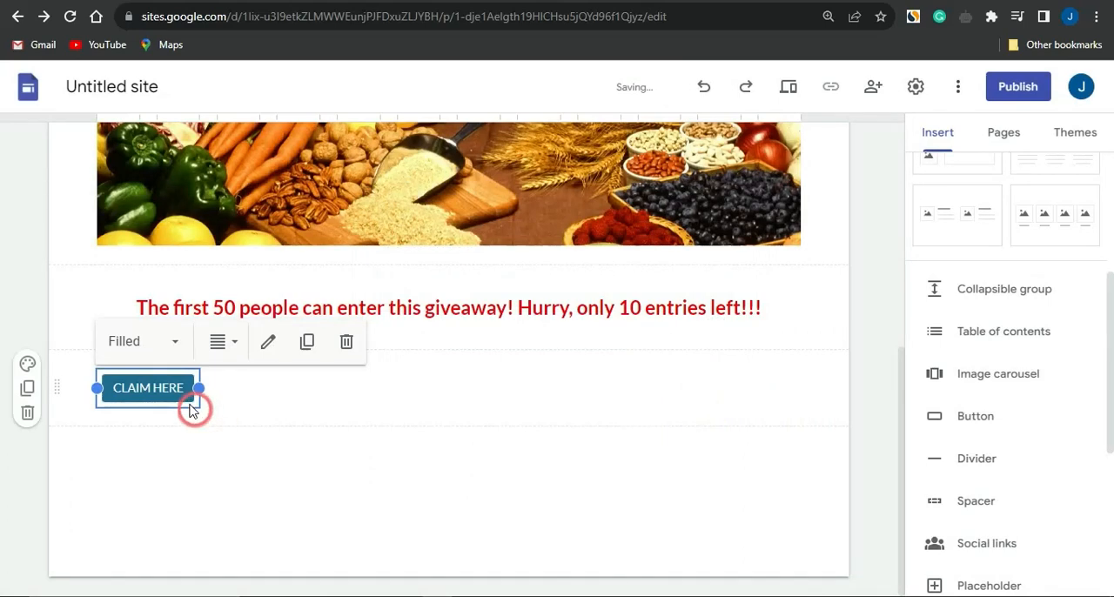
Move the CLAIM HERE button into the giveaway text's section, directly below the text and spanning its full width.
drag(154, 388, 376, 327)
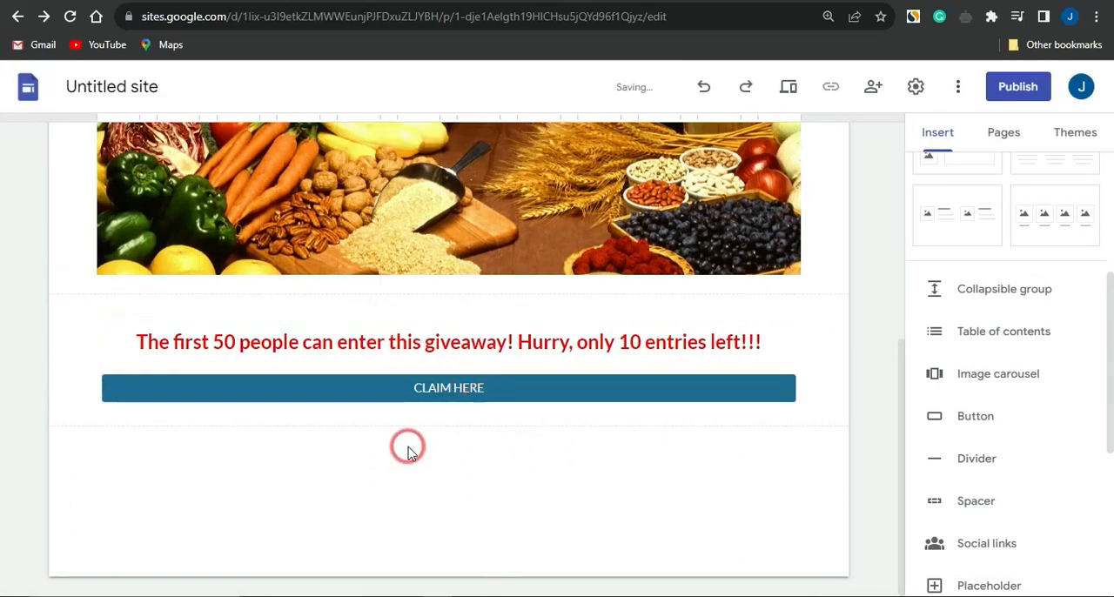
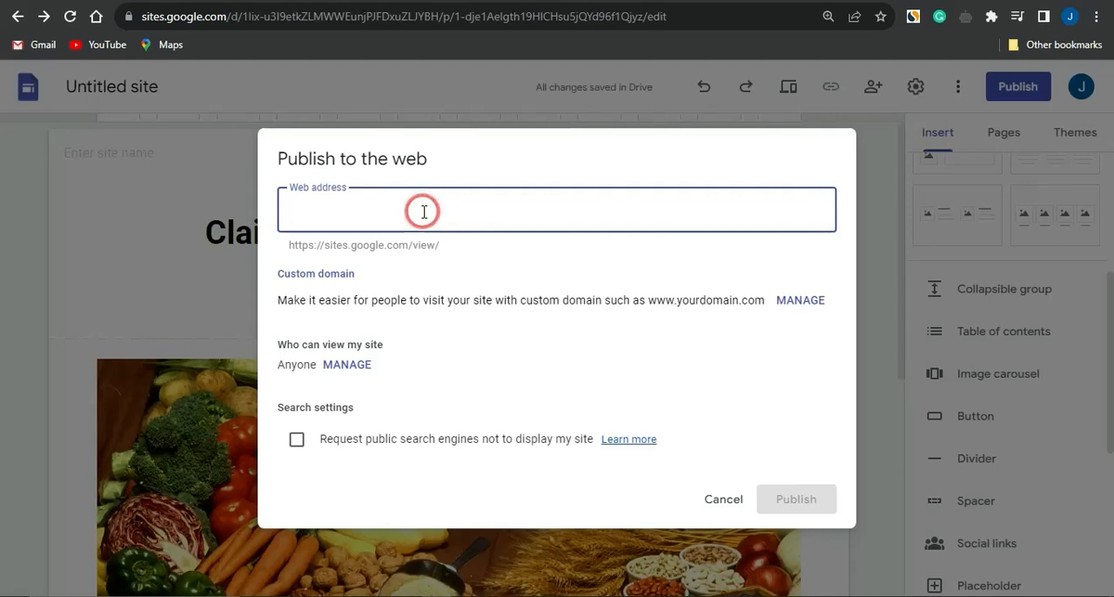
Enter domainname as the site's web address in the Publish to the web dialog.
text(domainname)
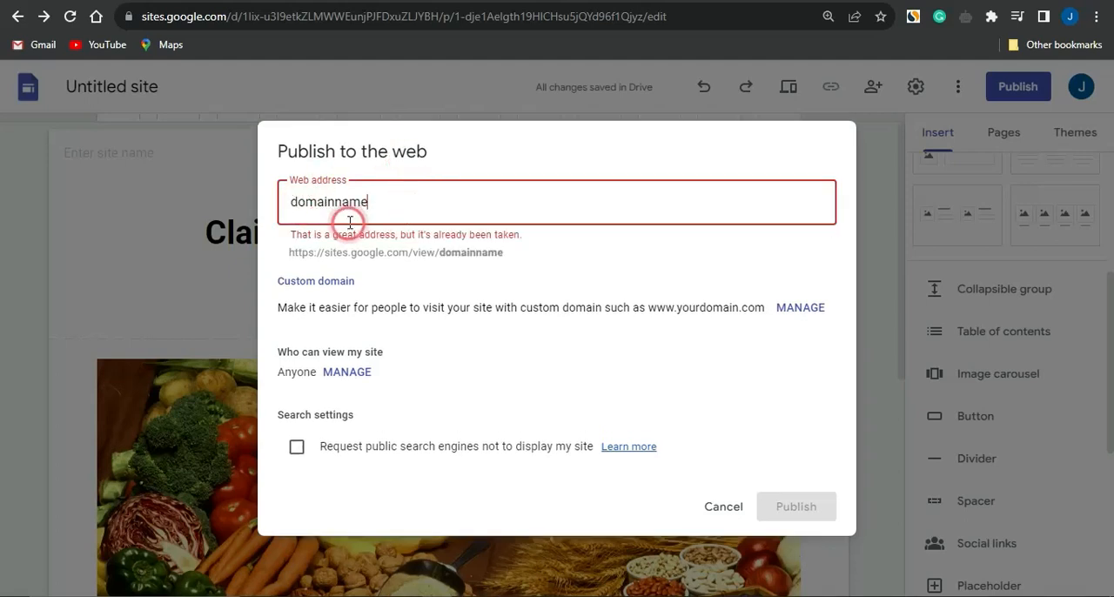
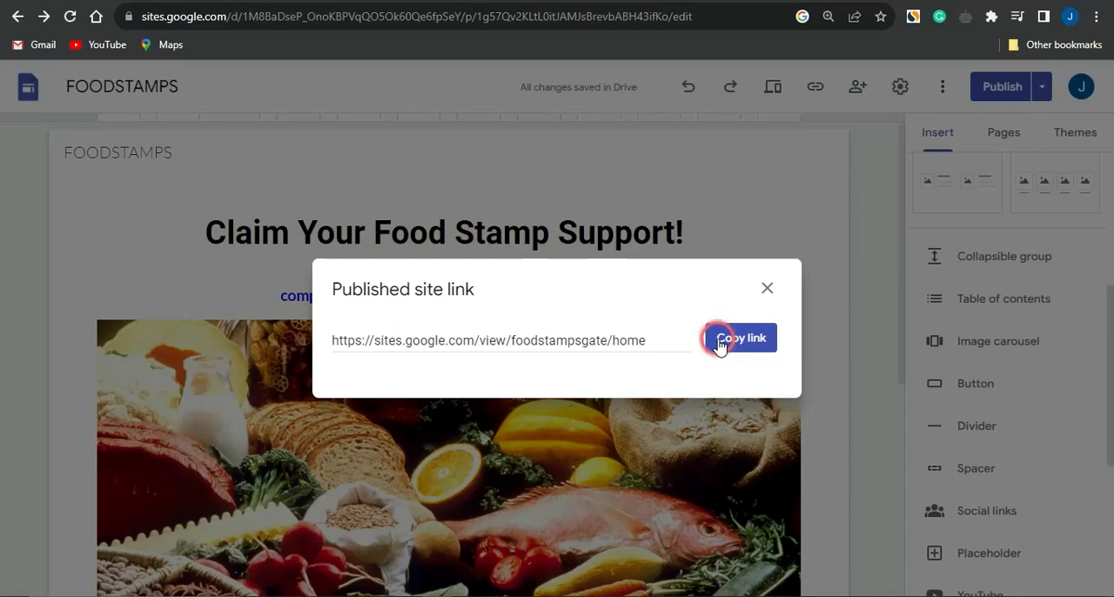
Copy the published site link of the FOODSTAMPS landing page.
click(719, 344)
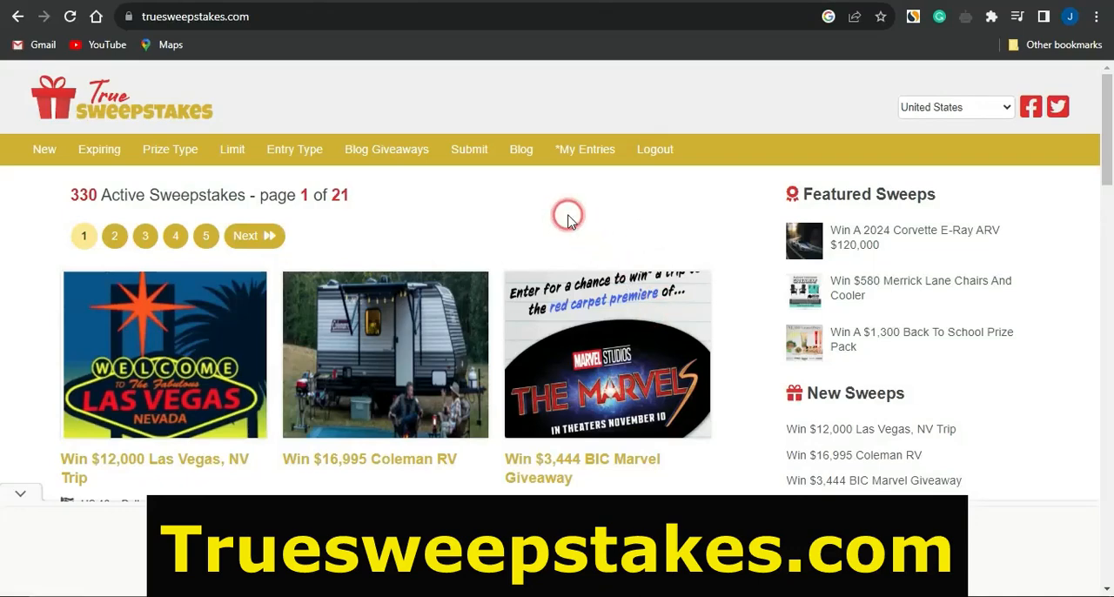
Switch to truesweepstakes.com, look through the active sweepstakes listings and open the sweepstakes submission form.
scroll(568, 219, down, 3)
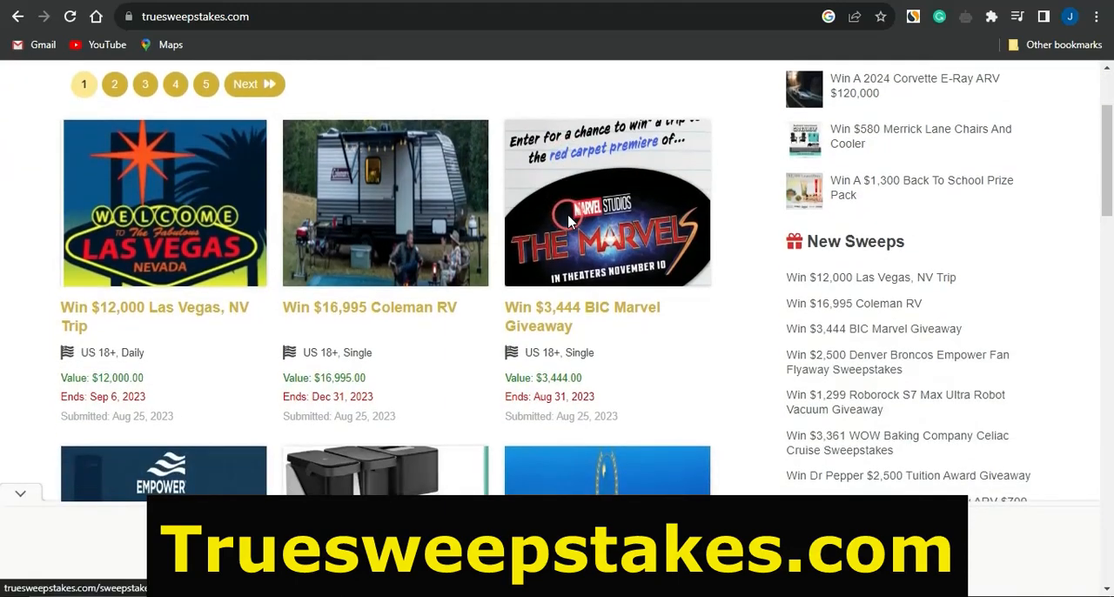
scroll(568, 219, down, 4)
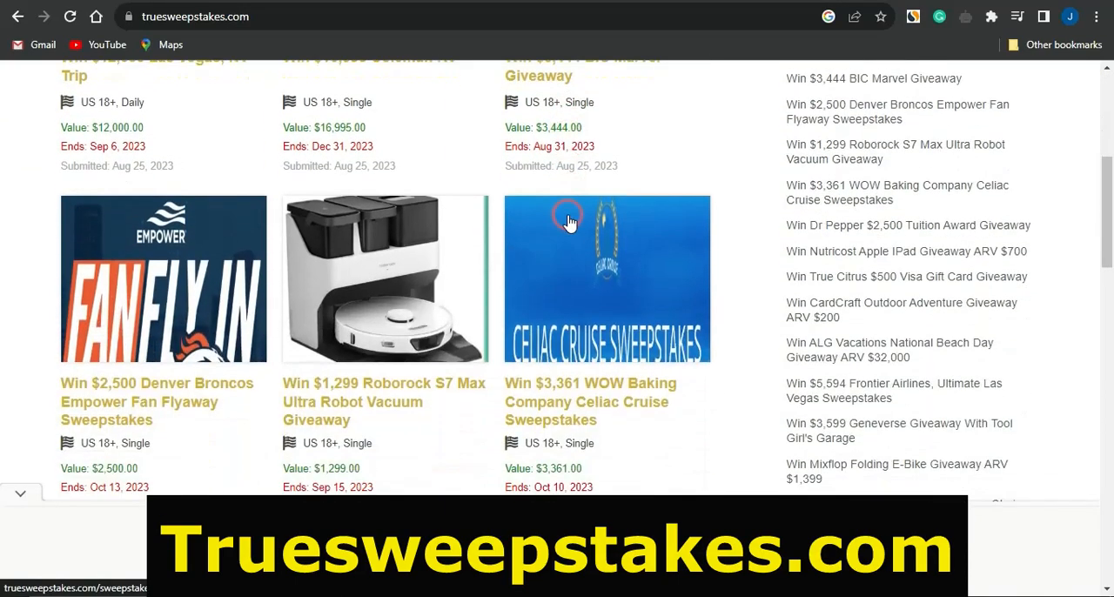
scroll(568, 221, down, 3)
scroll(567, 221, down, 3)
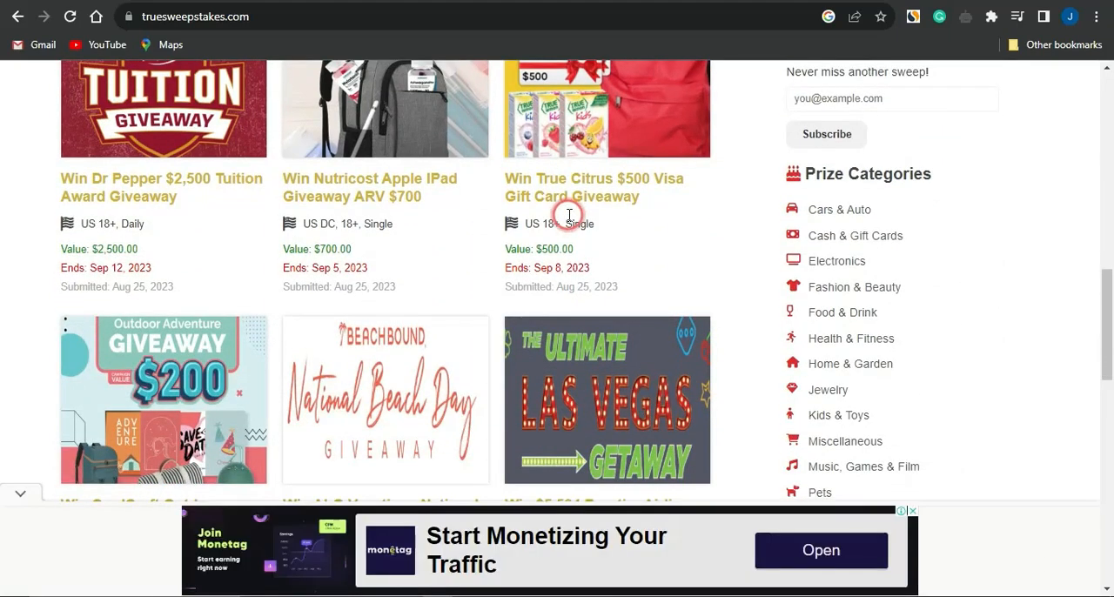
scroll(569, 215, up, 1)
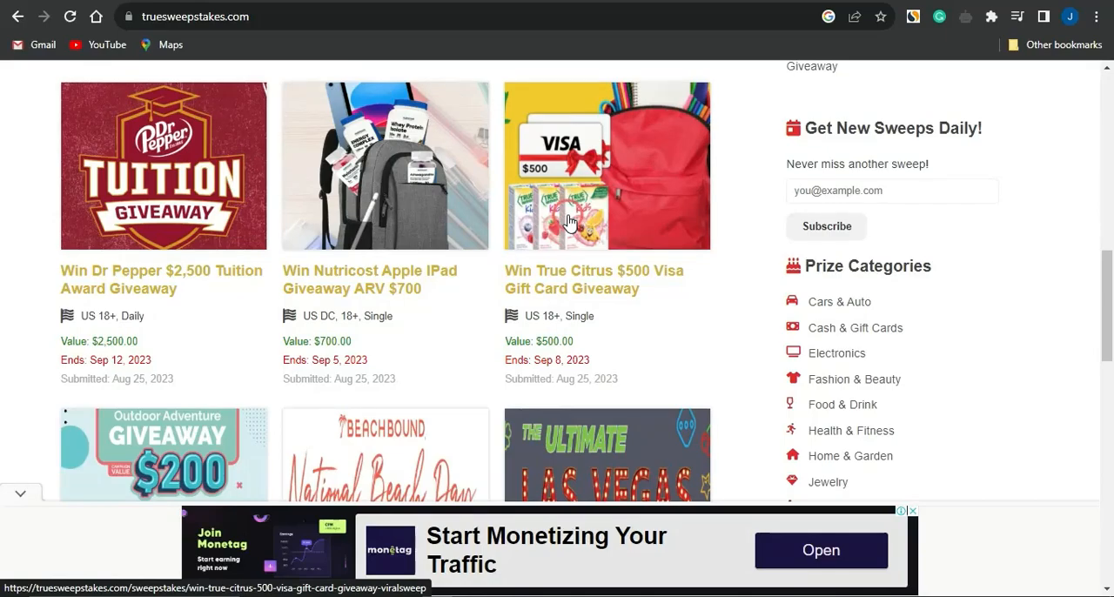
scroll(567, 221, down, 11)
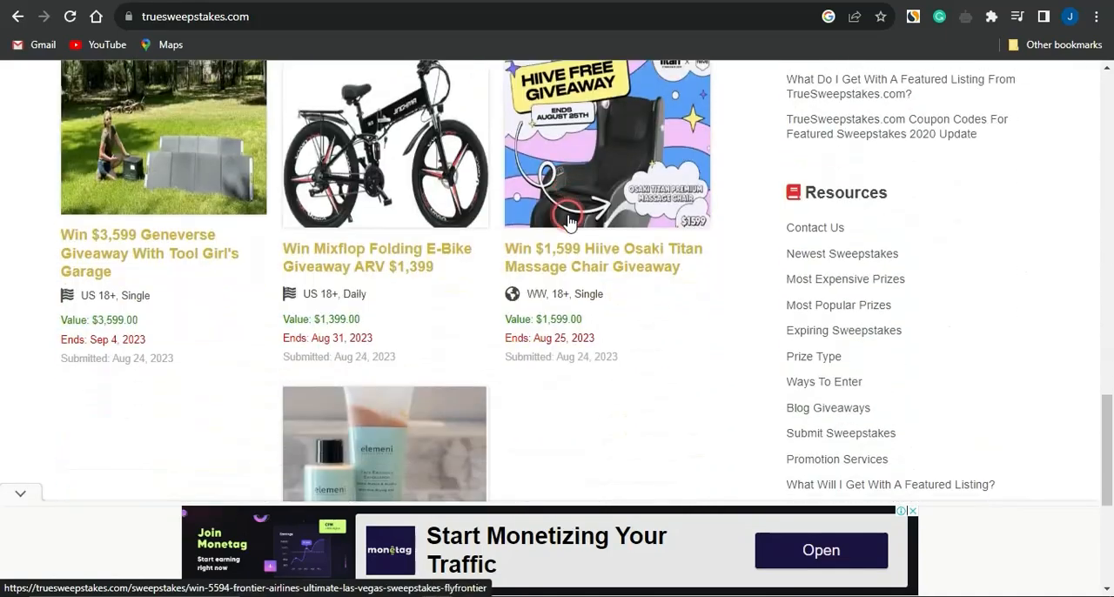
scroll(567, 221, up, 15)
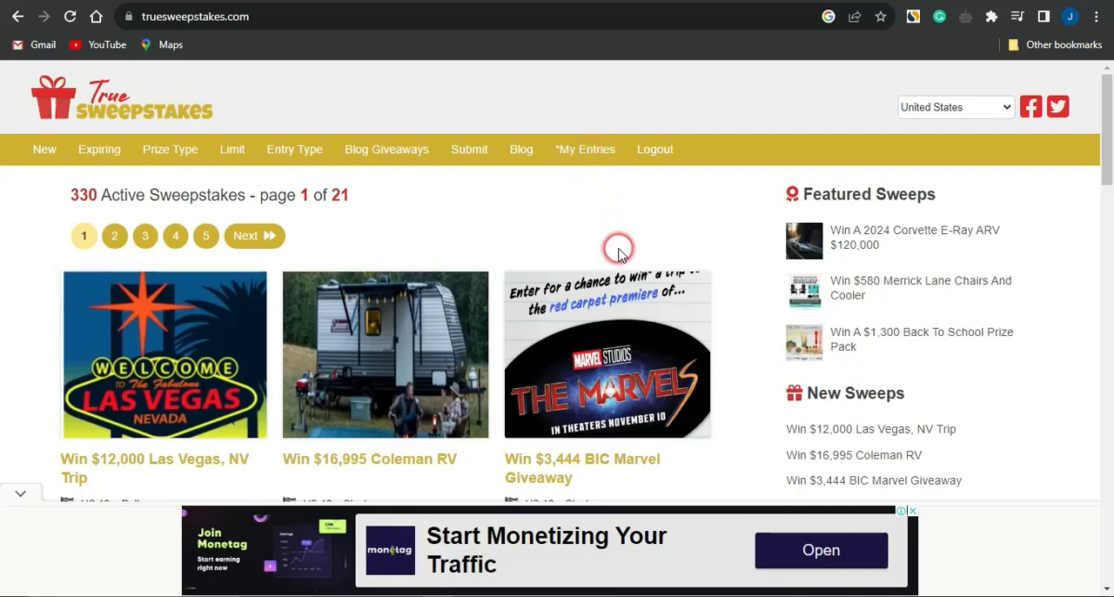
click(469, 154)
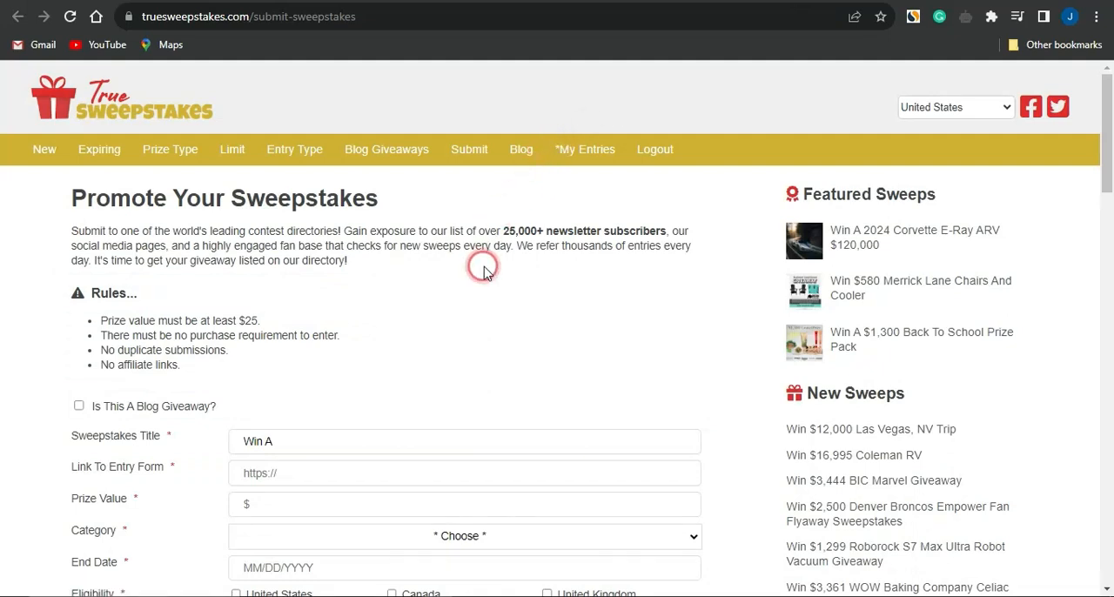
Replace the Sweepstakes Title with "Claim Your Food Stamp Support!", copied from the title of the CPAGrip offer.
click(302, 444)
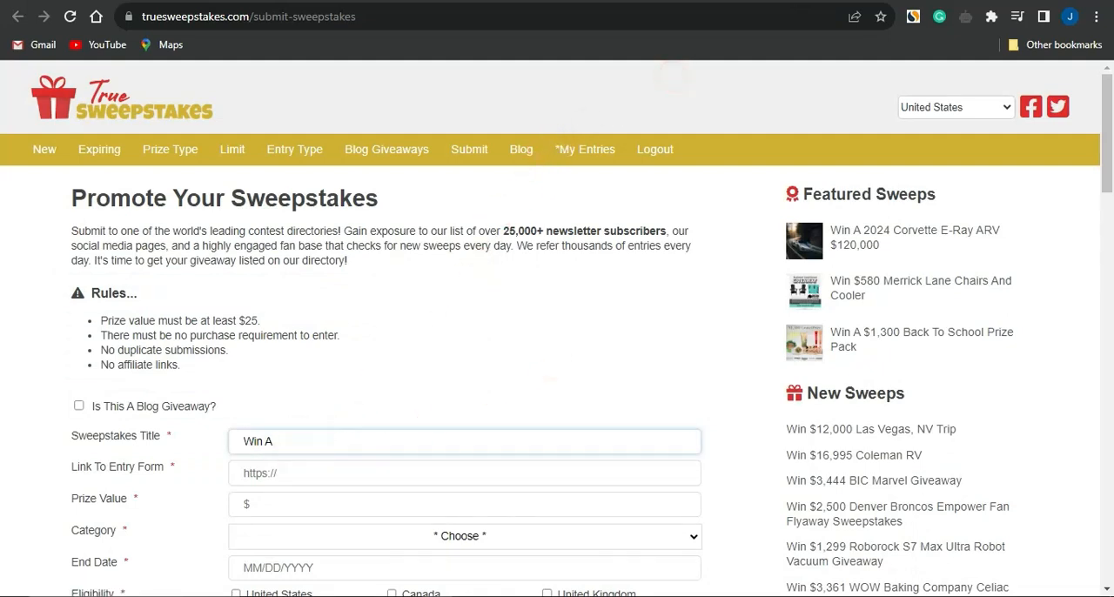
click(665, 2)
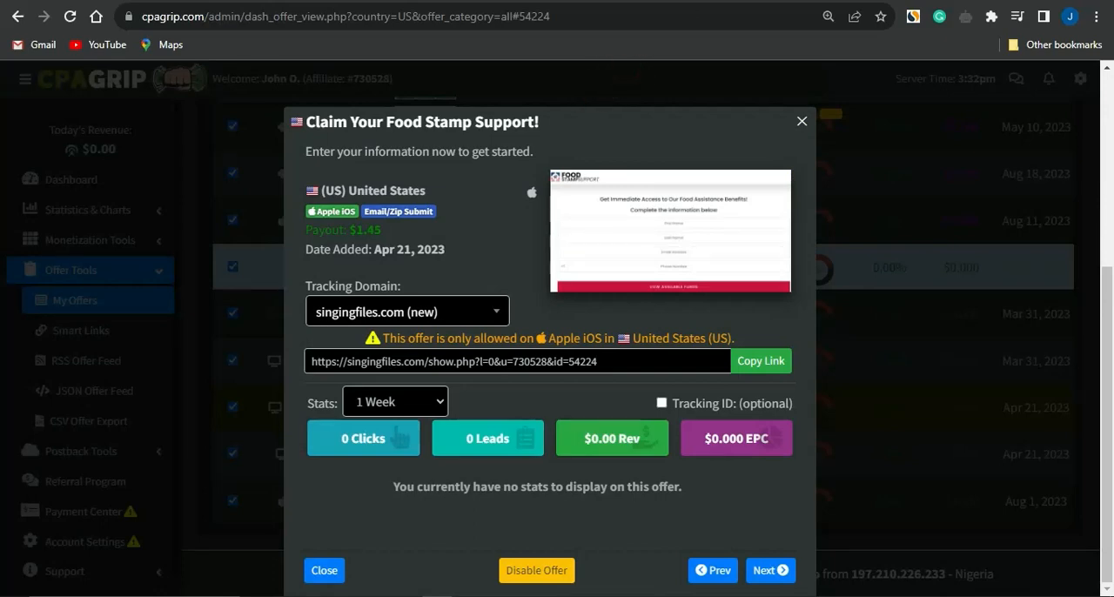
key(ctrl+Tab)
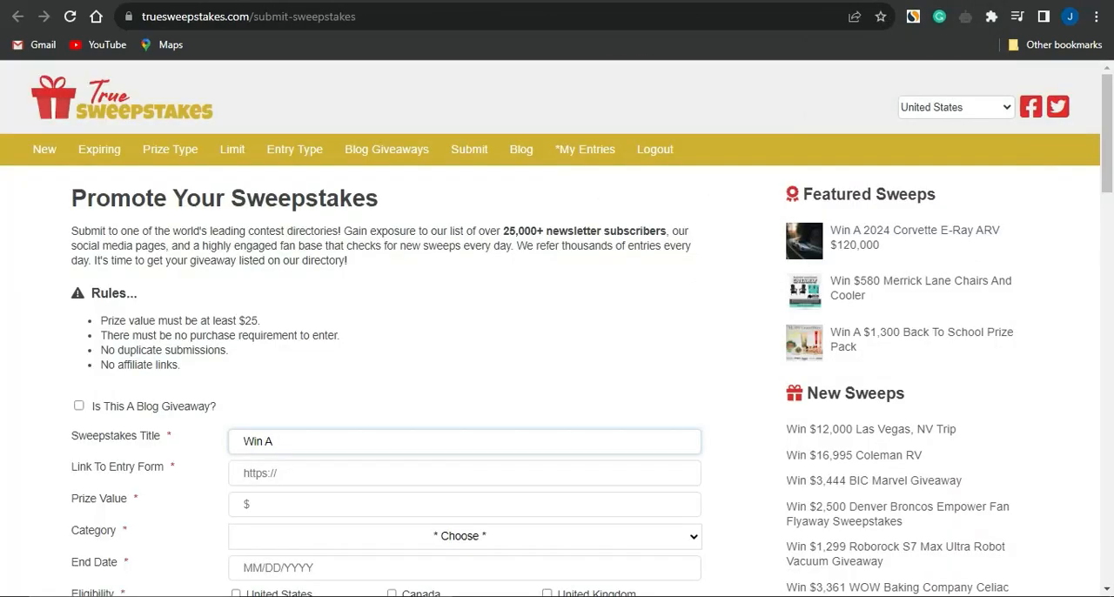
key(ctrl+Tab)
drag(552, 125, 294, 121)
key(ctrl+c)
key(ctrl+Tab)
key(ctrl+v)
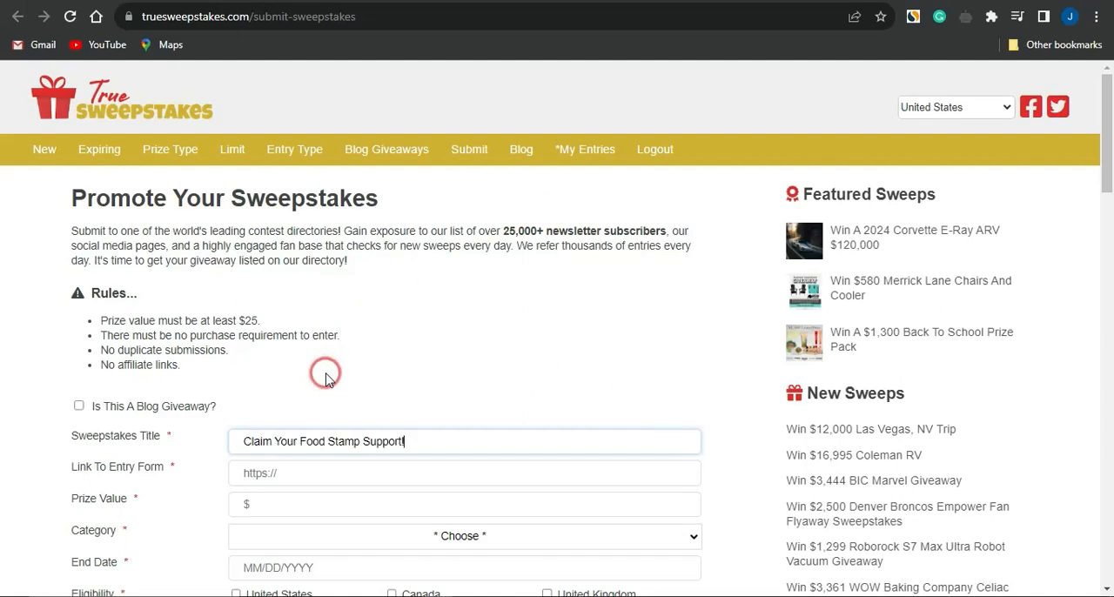
Open the Link To Entry Form field of the sweepstakes submission for editing.
click(278, 473)
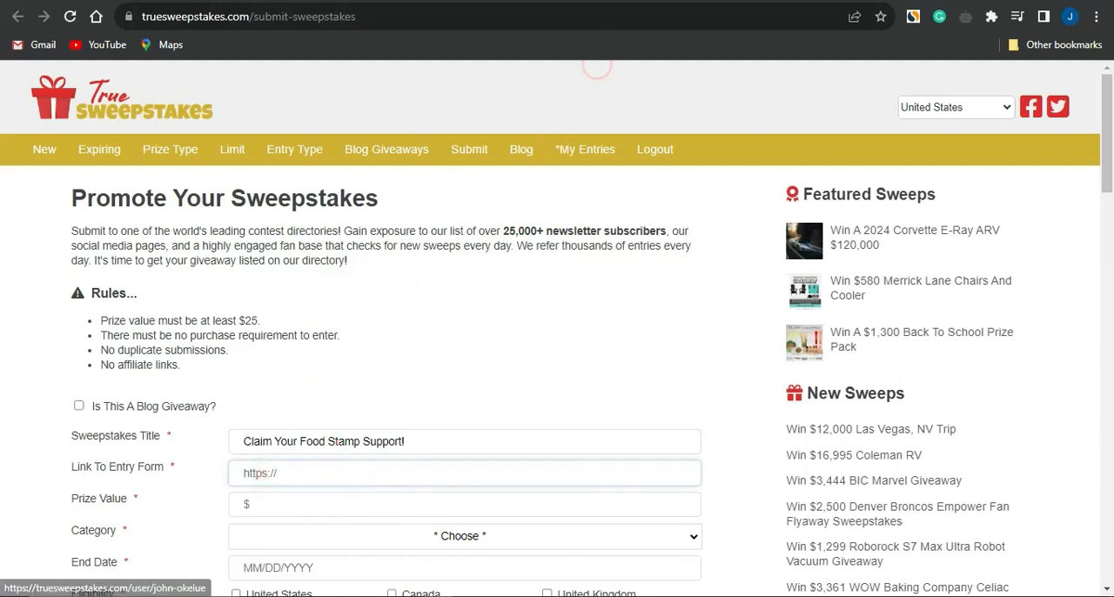
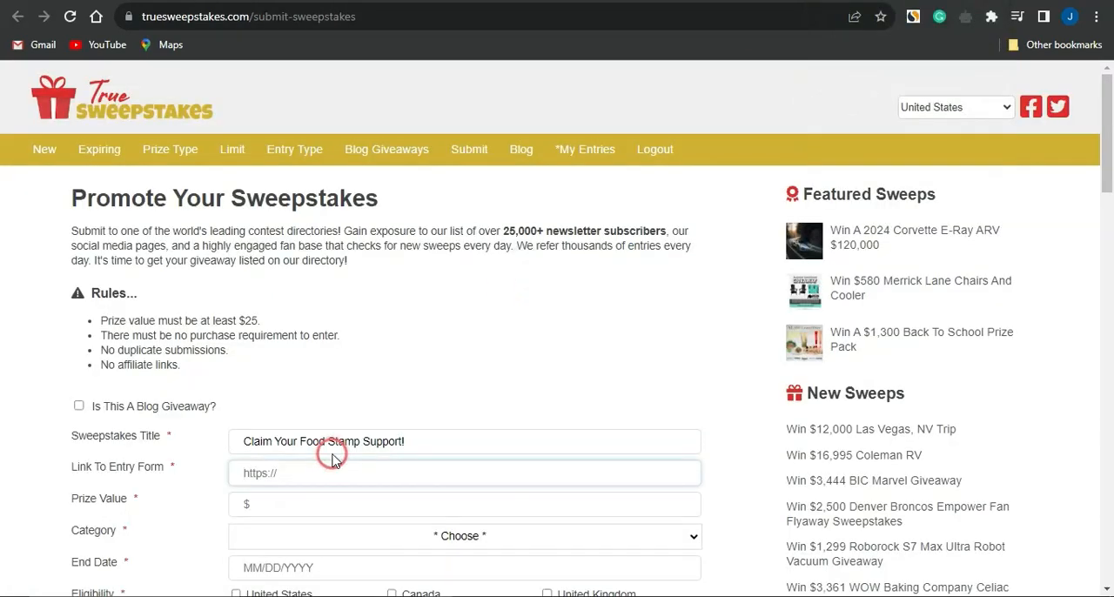
text(https://sites.google.com/view/foodstampsgate/home)
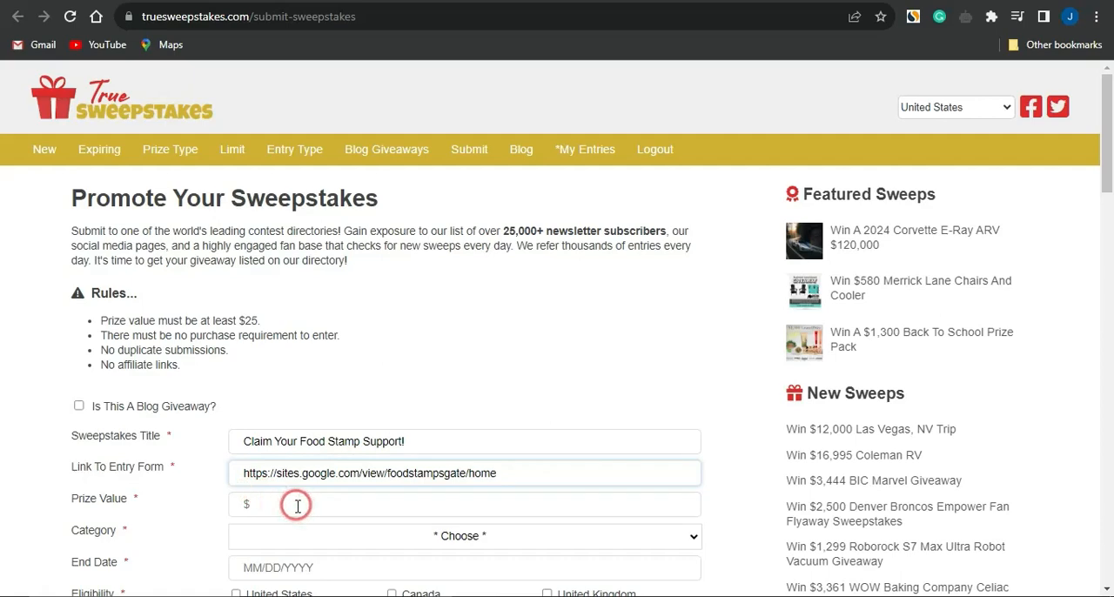
scroll(297, 505, down, 3)
click(309, 317)
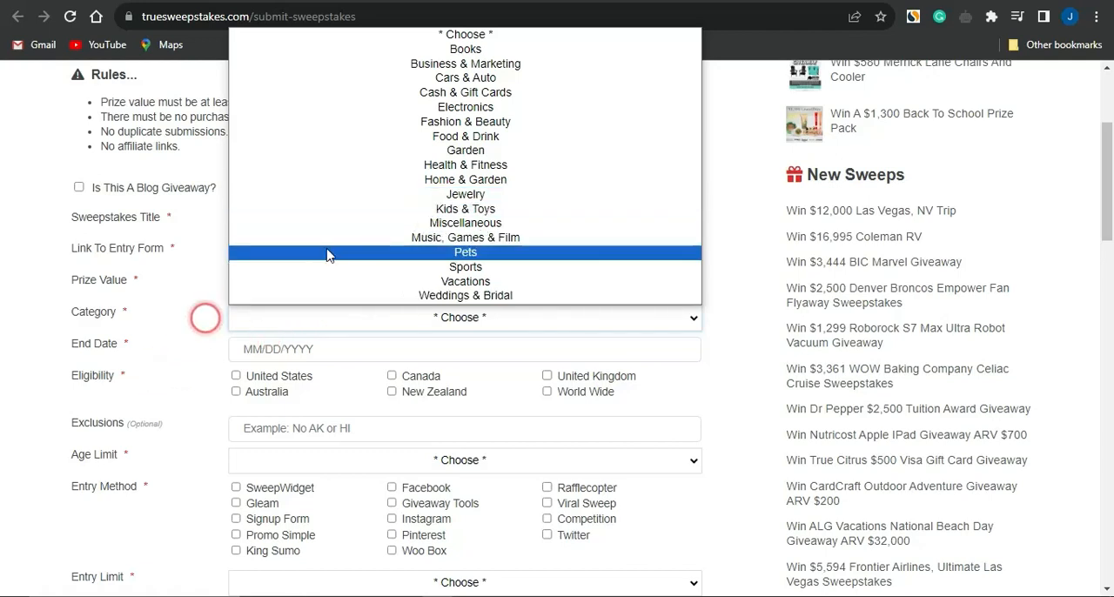
click(403, 136)
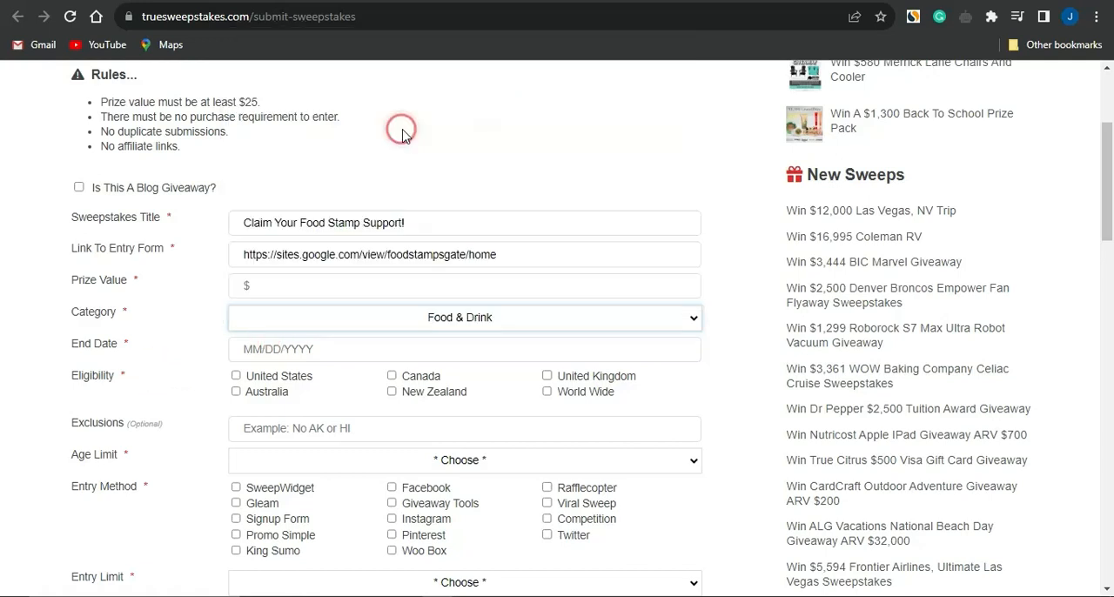
Check the End Date calendar without picking a date, and set the sweepstakes eligibility to United States.
click(261, 350)
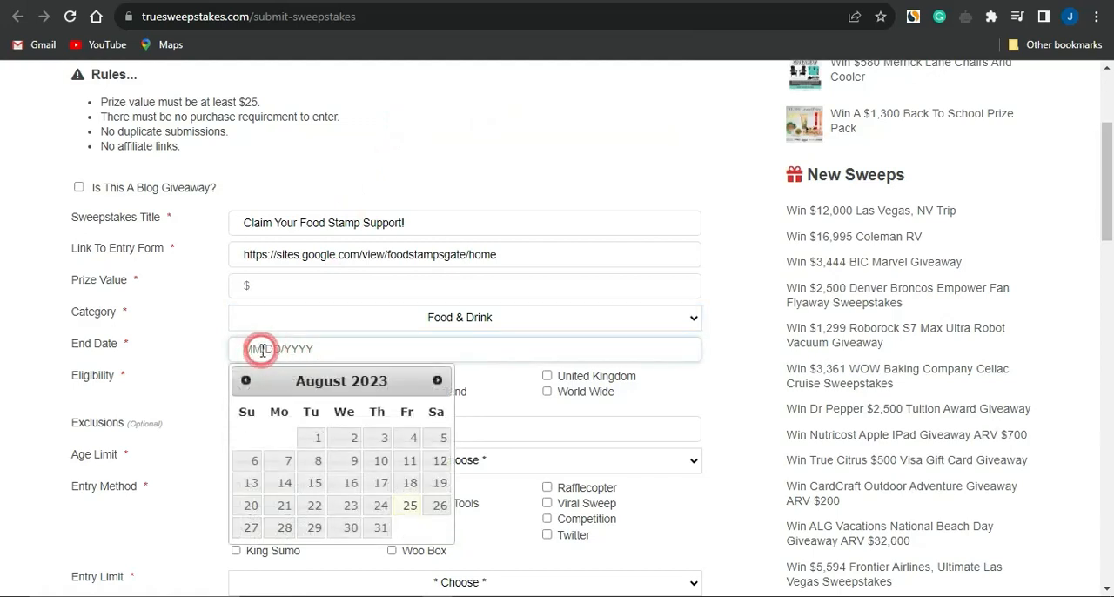
click(153, 402)
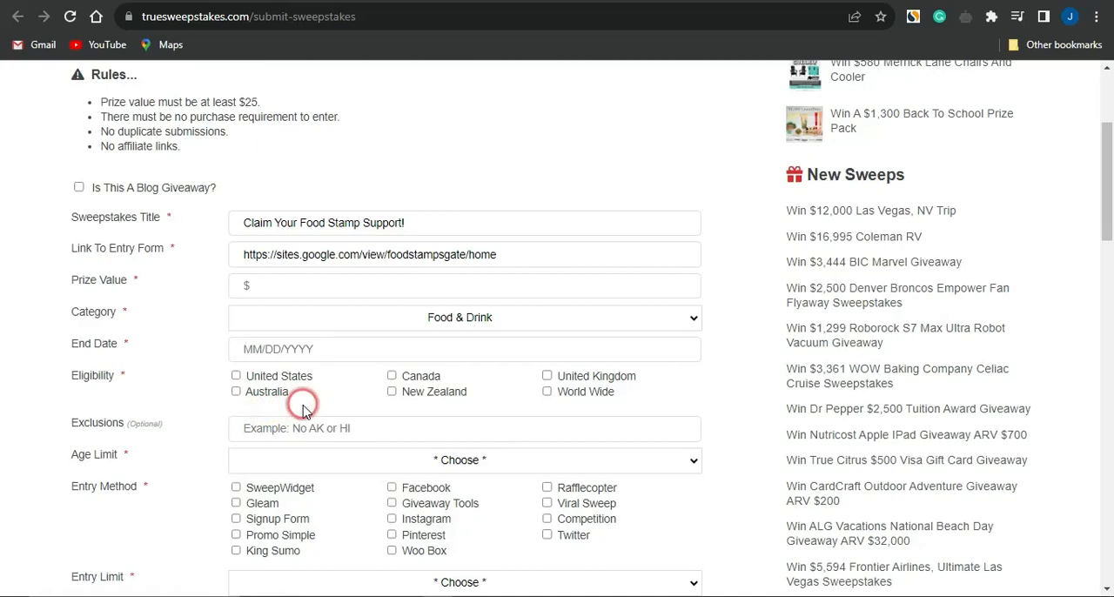
click(236, 377)
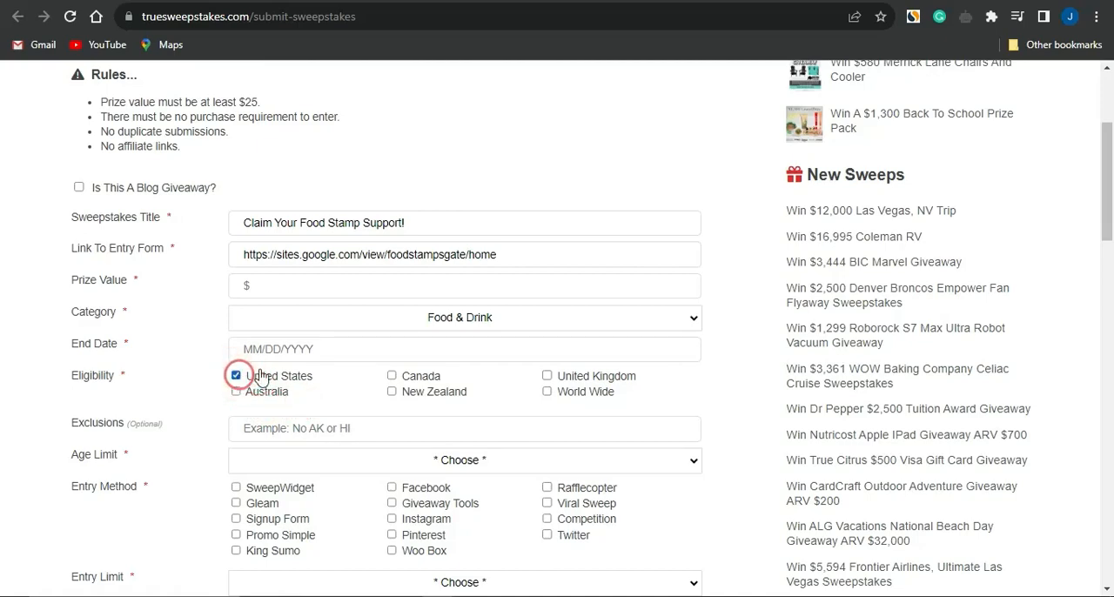
Set the sweepstakes age limit to Age Of Majority and choose Signup Form as the entry method.
scroll(261, 418, down, 1)
scroll(261, 418, down, 1)
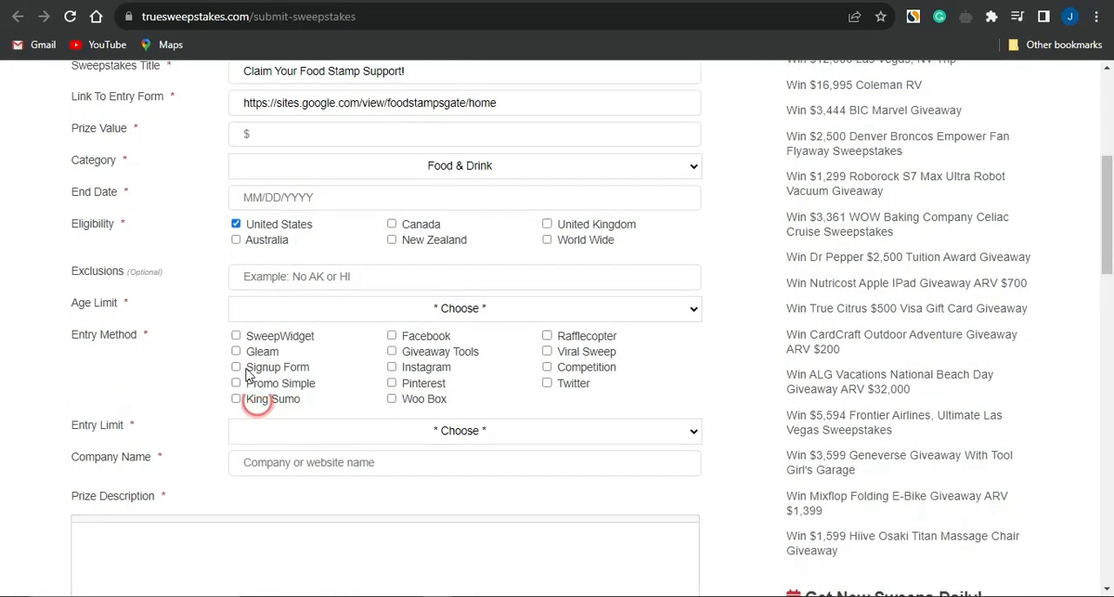
click(295, 310)
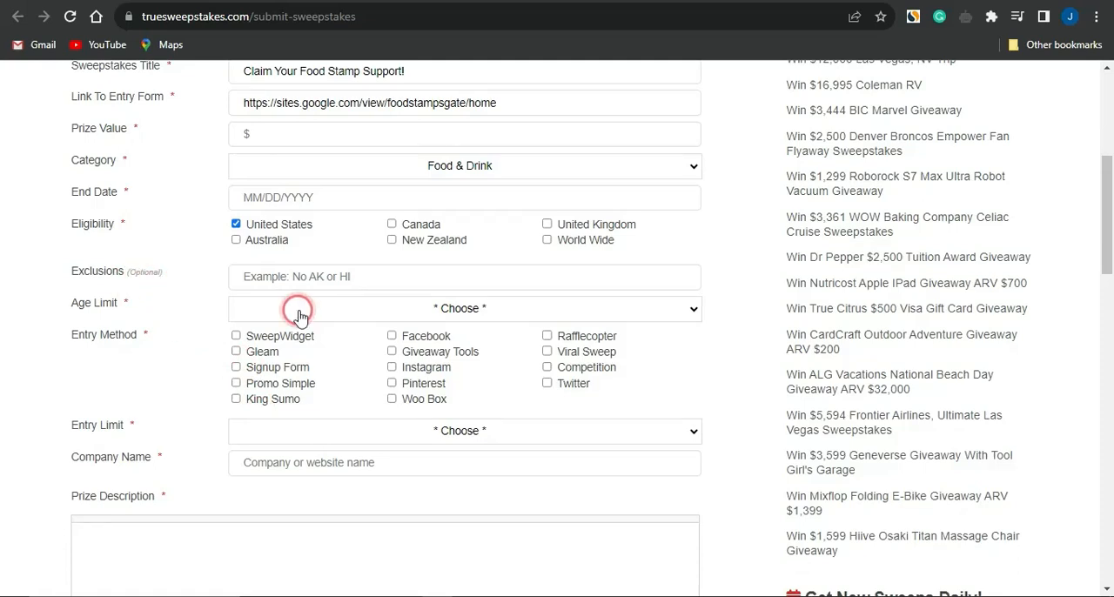
click(366, 421)
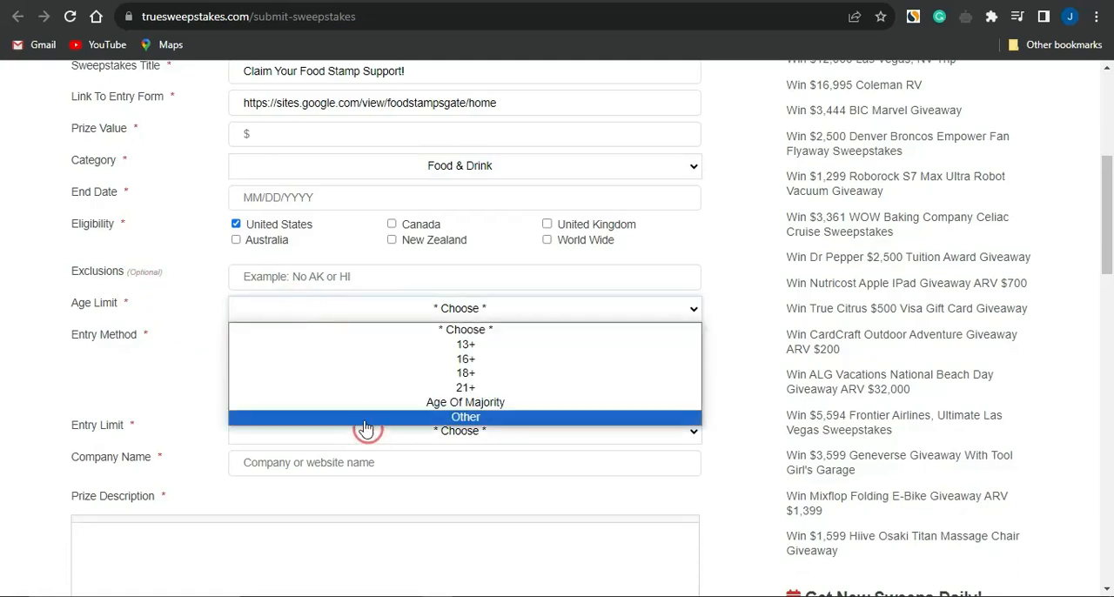
click(347, 402)
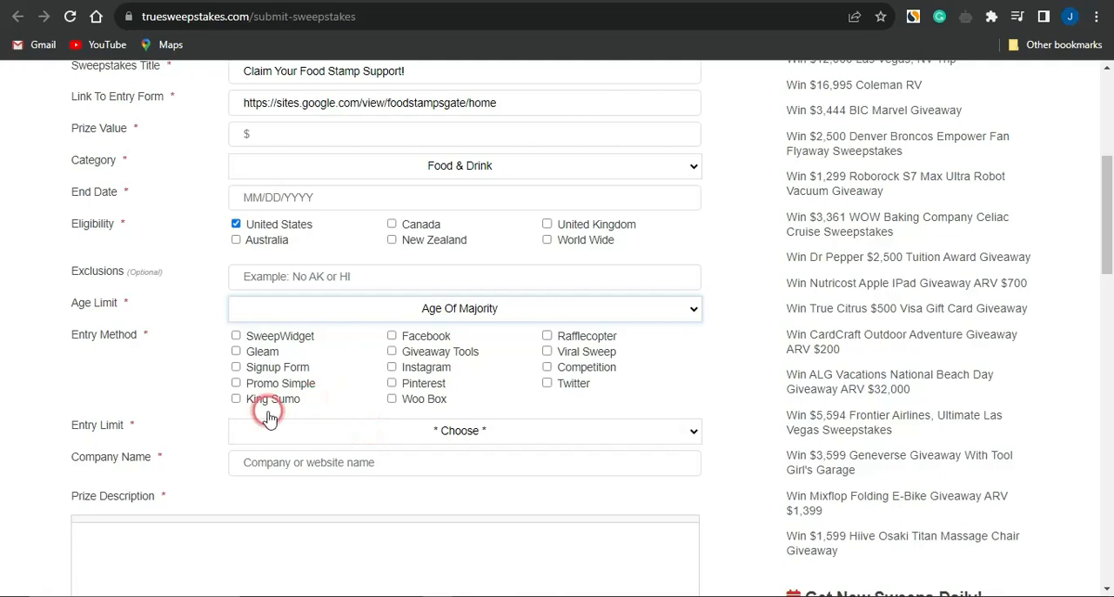
scroll(269, 416, down, 1)
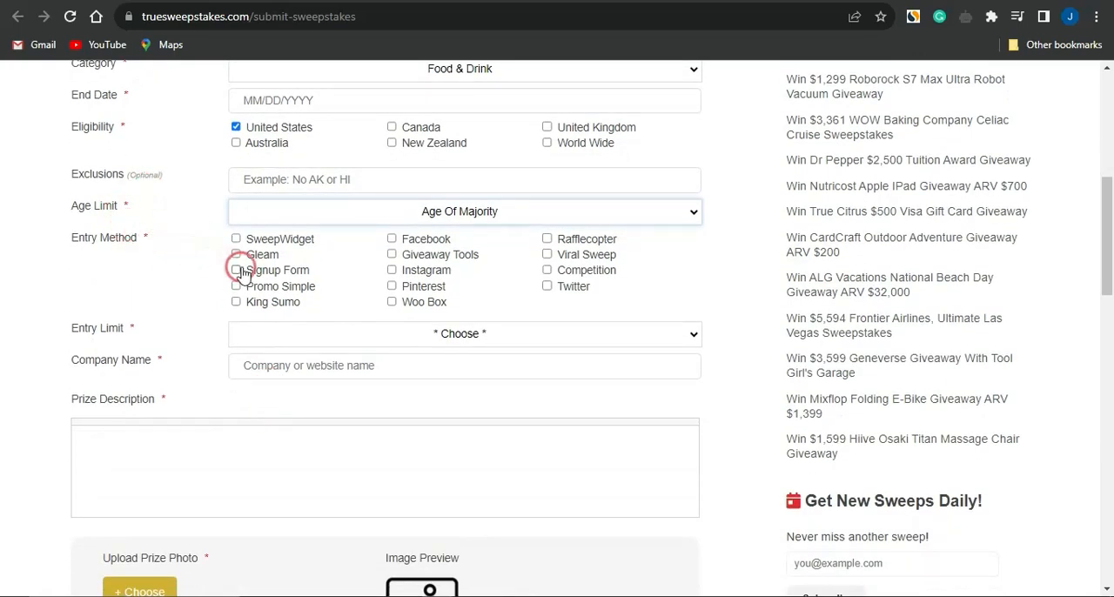
click(236, 271)
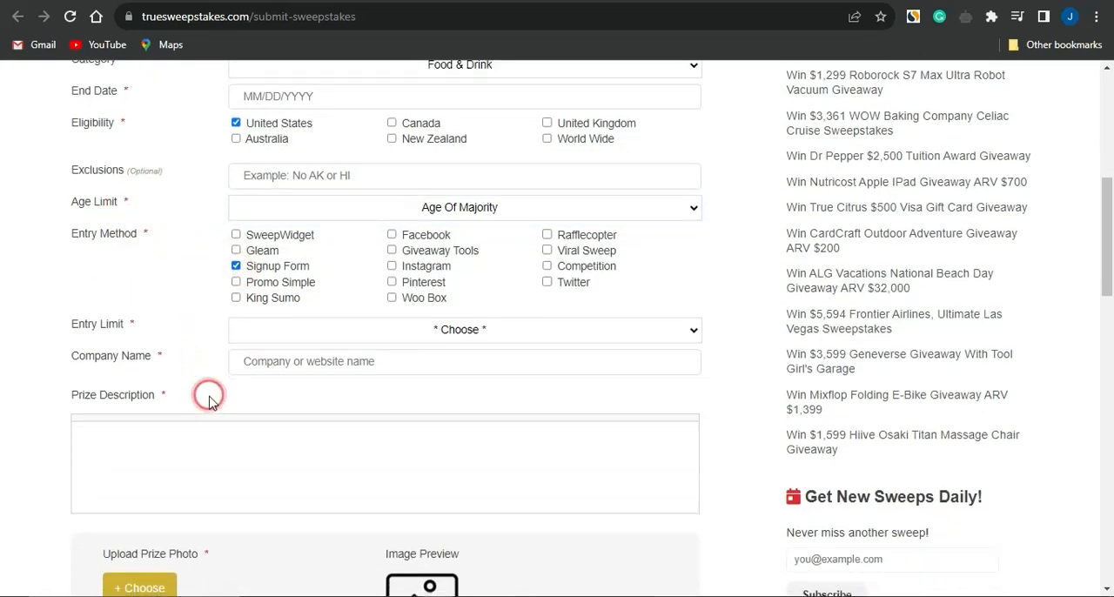
Review the rest of the submission form, including the prize description, photo upload, premium traffic boost options and submission section.
scroll(209, 396, down, 3)
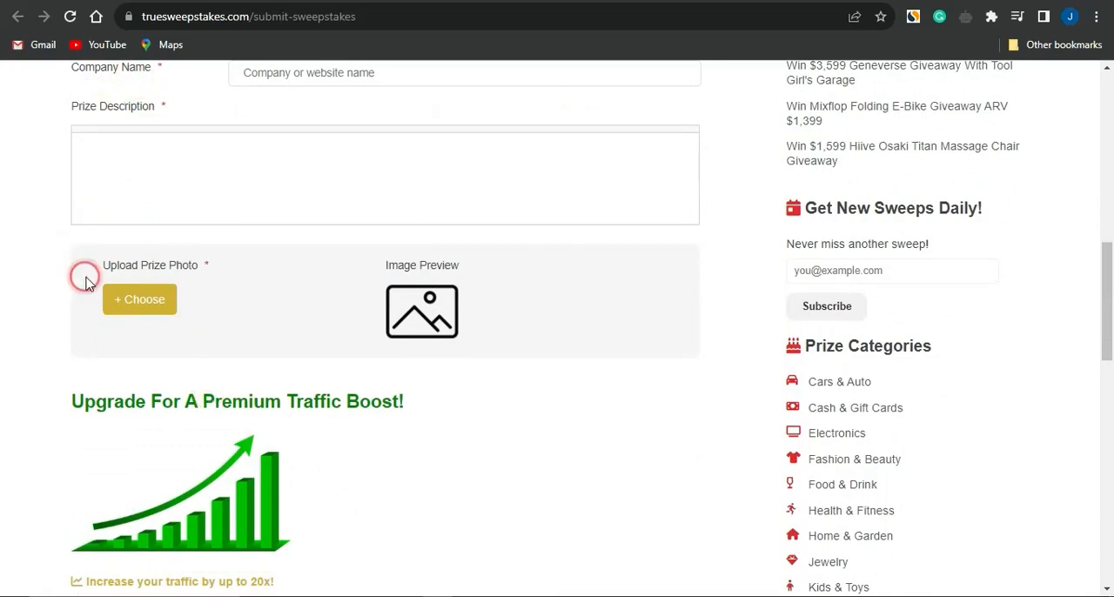
scroll(209, 387, down, 4)
scroll(209, 388, up, 12)
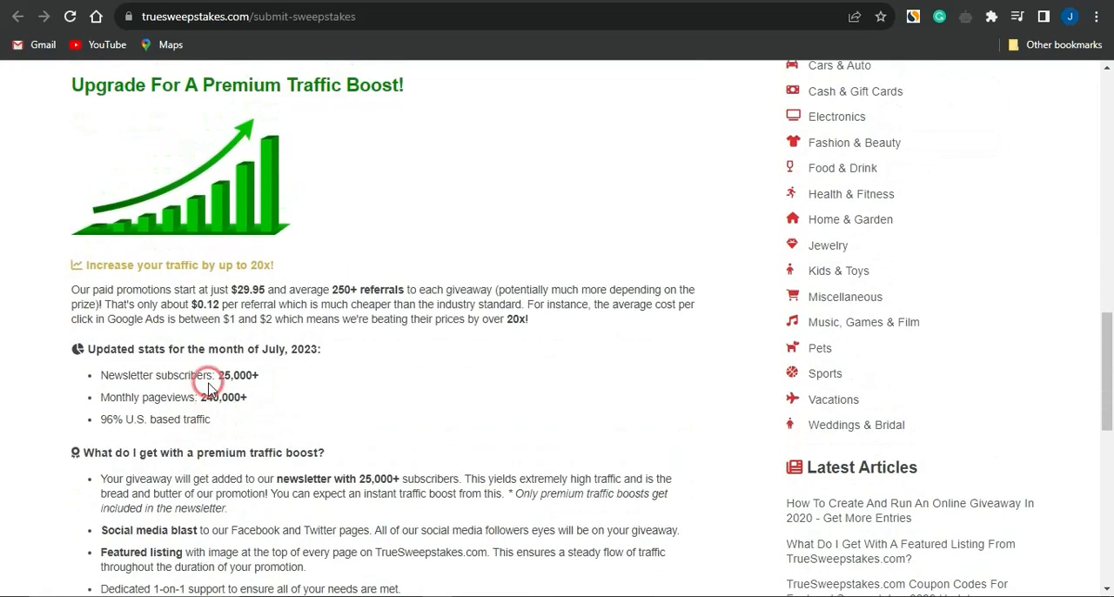
scroll(209, 388, down, 3)
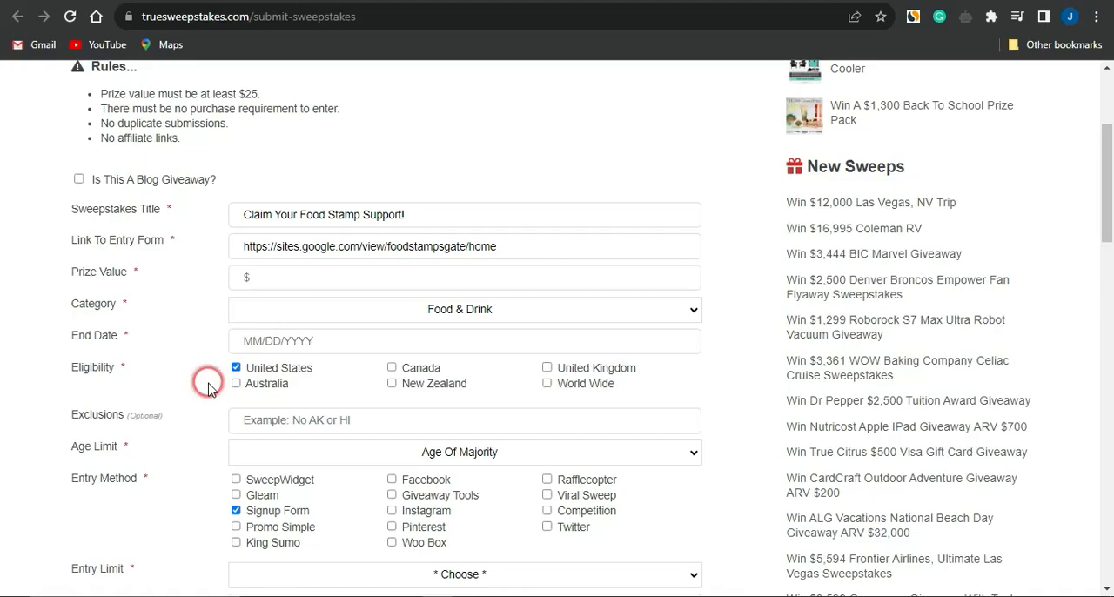
scroll(209, 387, down, 10)
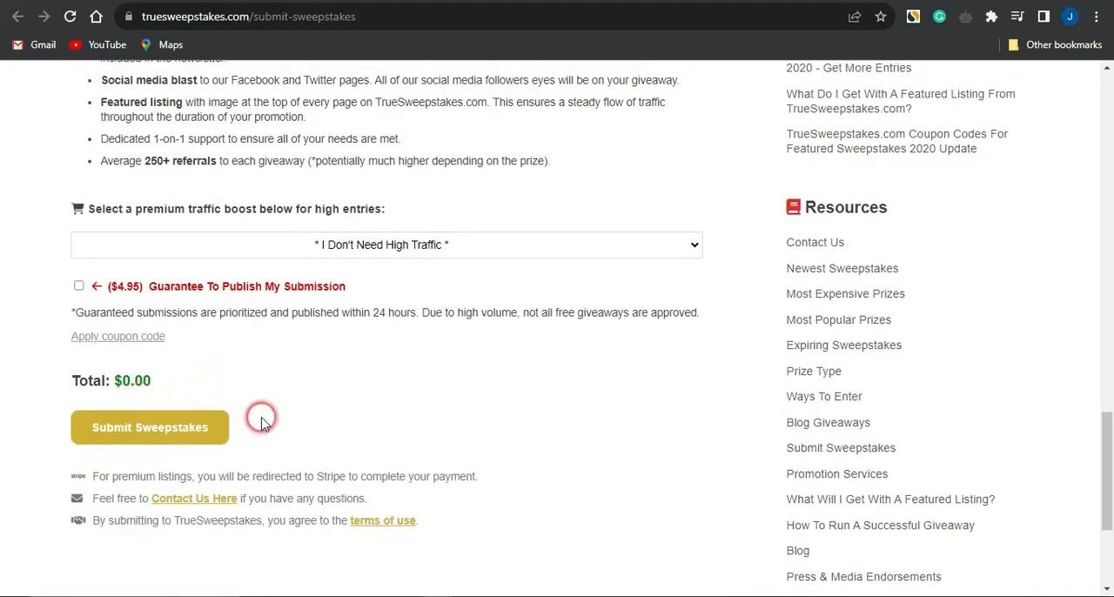
scroll(259, 416, down, 1)
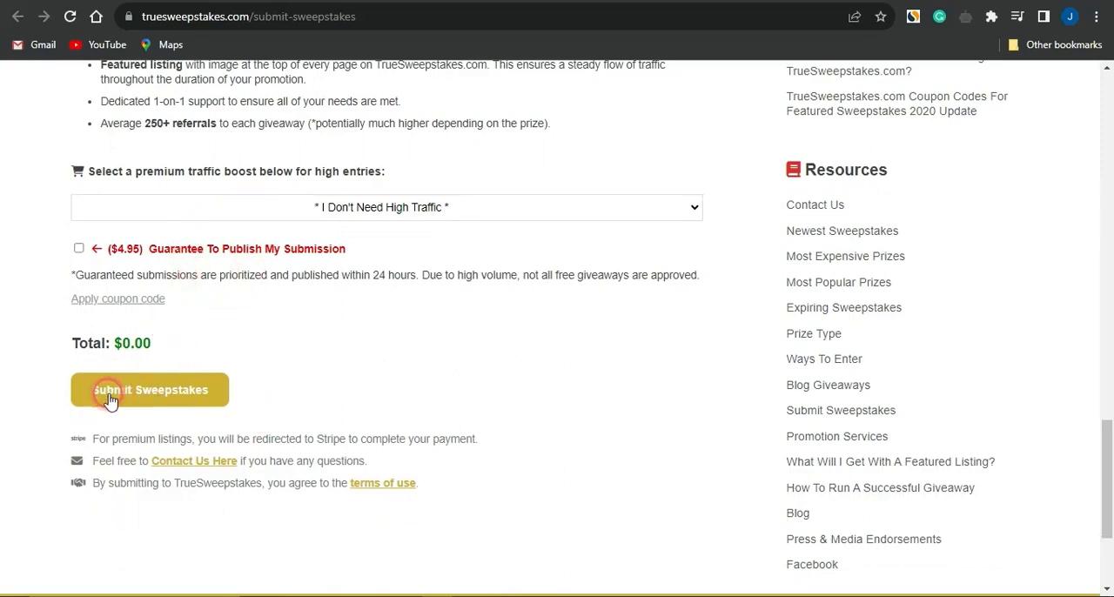
scroll(290, 383, down, 3)
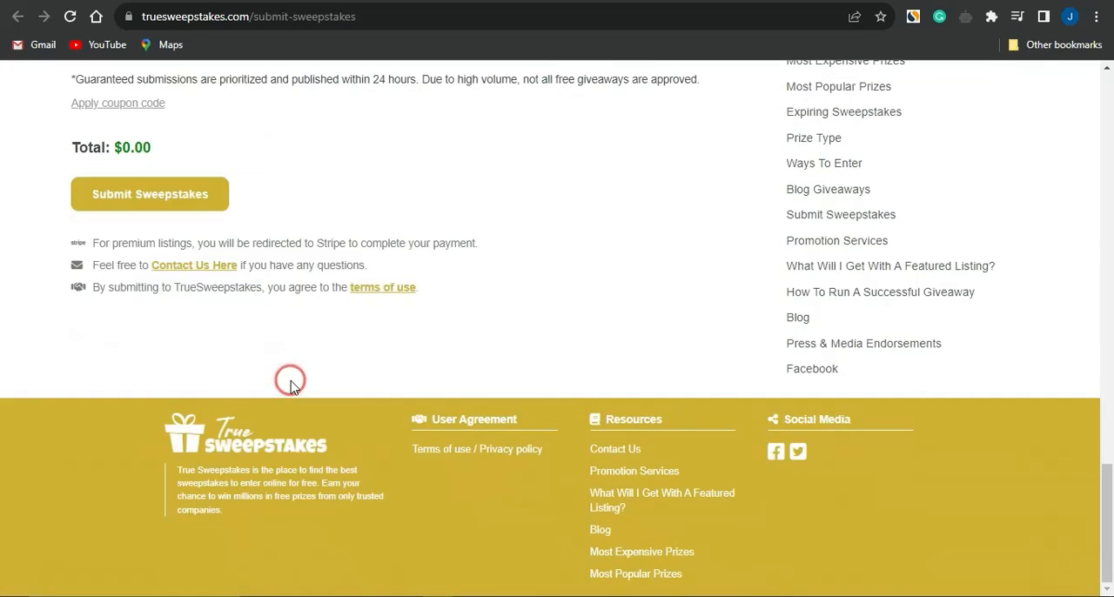
scroll(290, 383, up, 20)
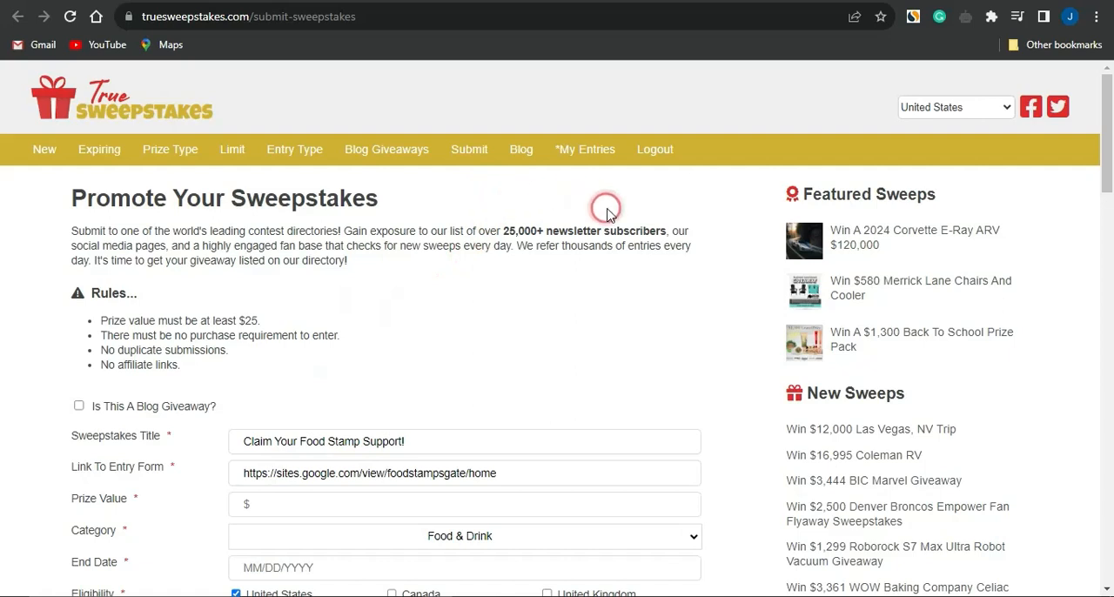
click(591, 63)
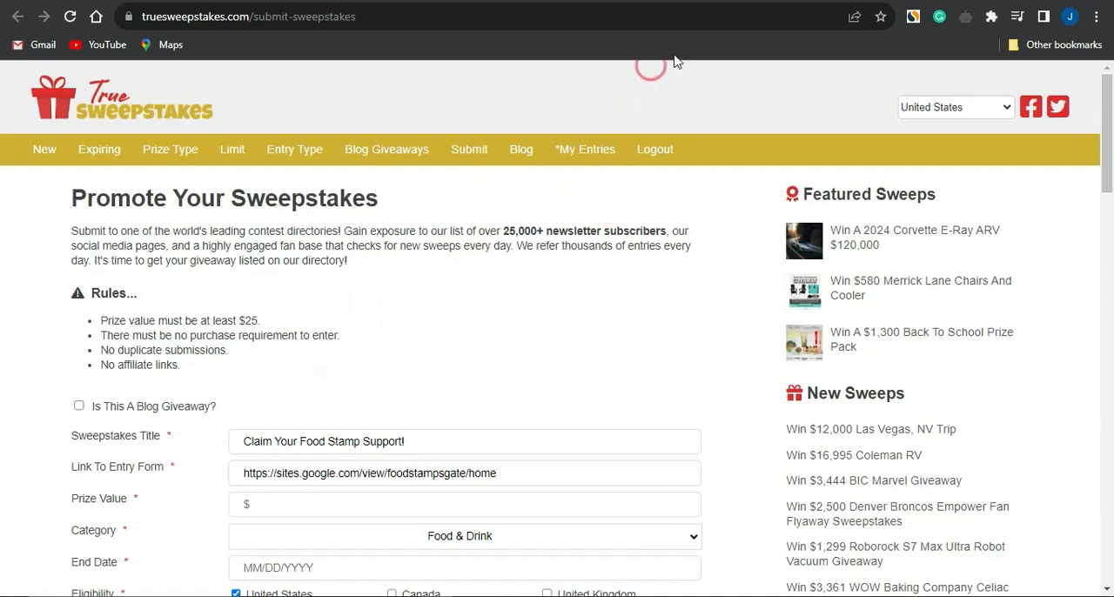
click(727, 81)
click(802, 86)
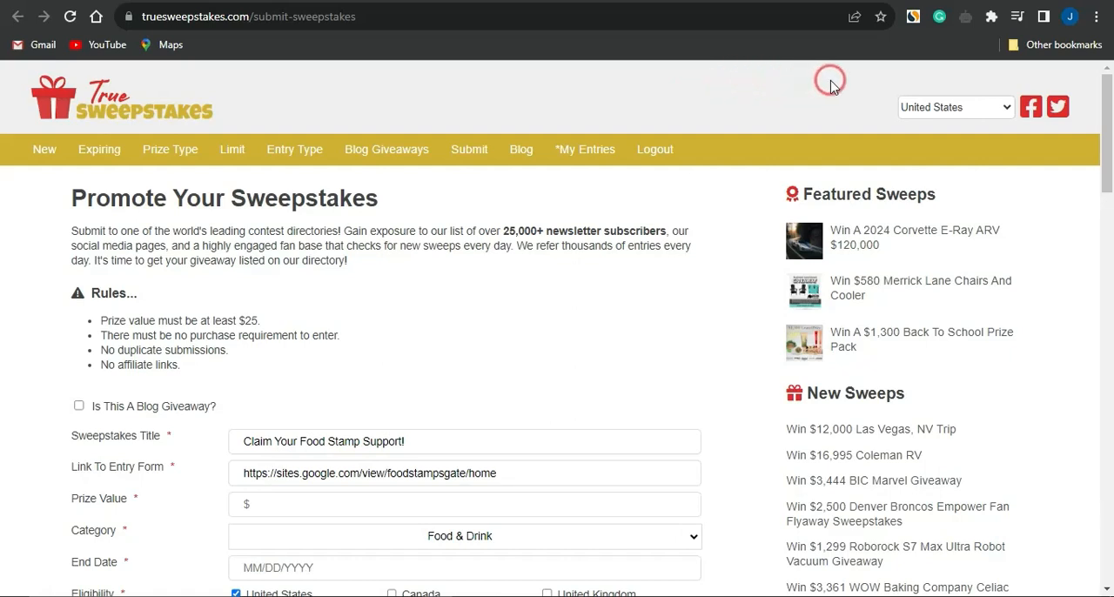
Switch to the Google results for "site like" and open the sitelike.org similar websites search.
click(784, 1)
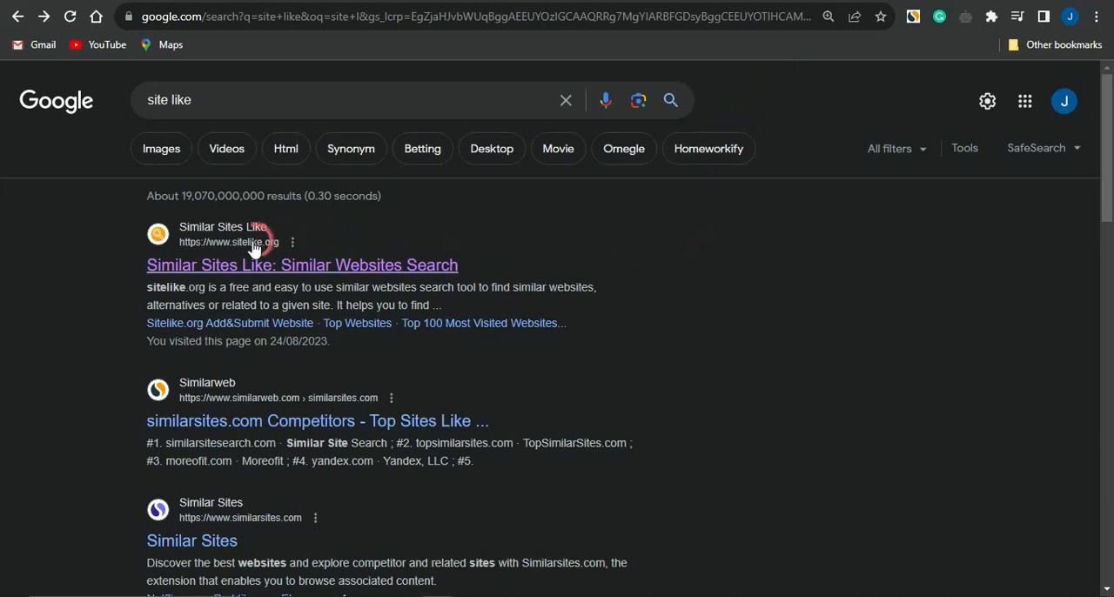
click(204, 273)
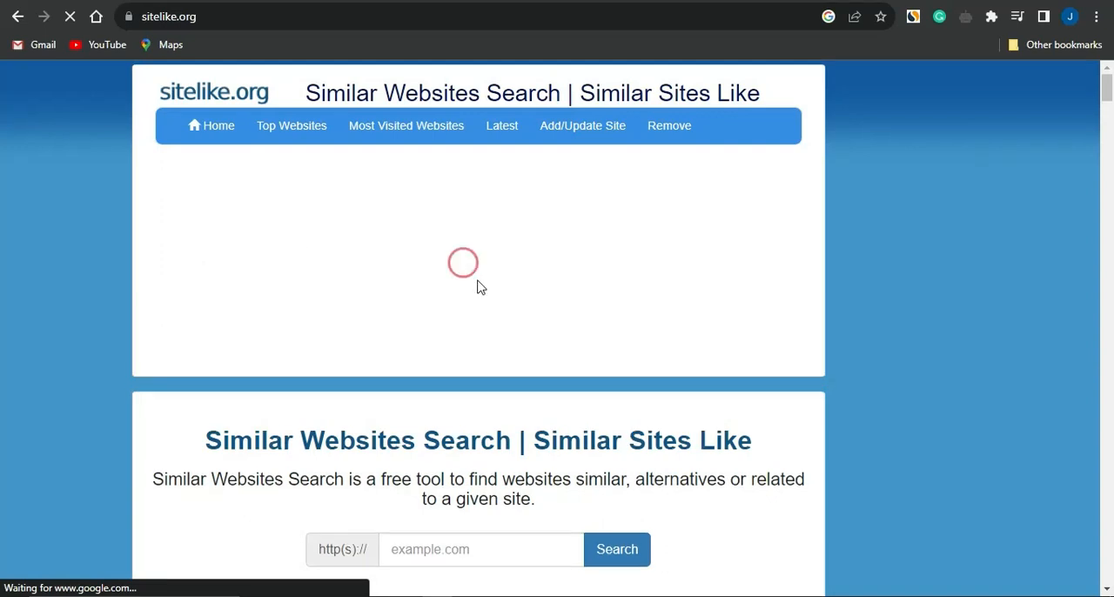
scroll(548, 261, down, 2)
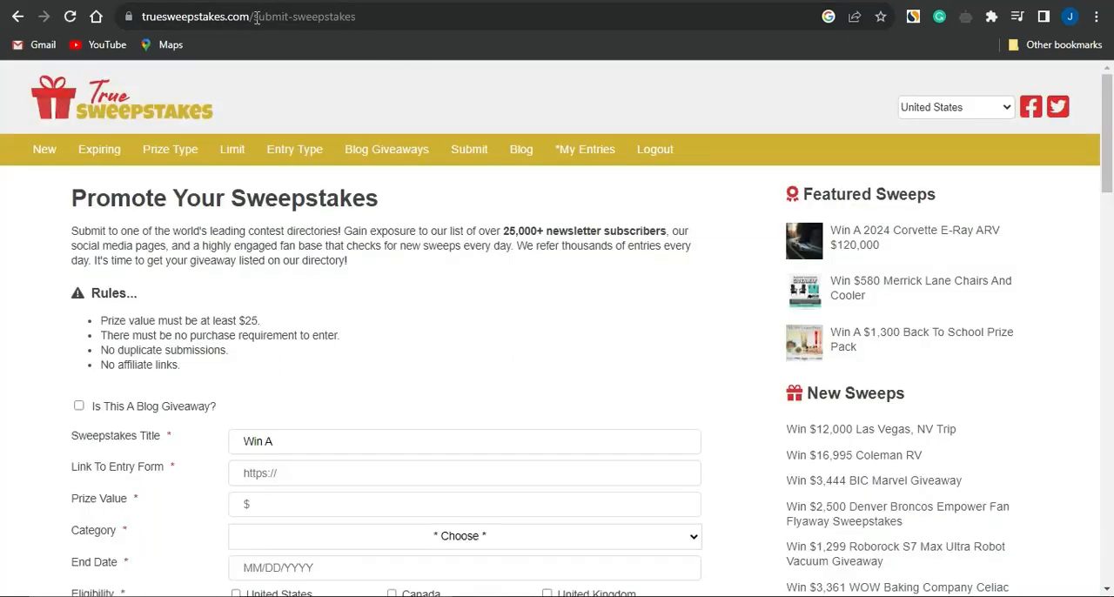
Copy the truesweepstakes.com address from the submission page and search sitelike.org for websites similar to it.
drag(254, 17, 146, 21)
key(ctrl+c)
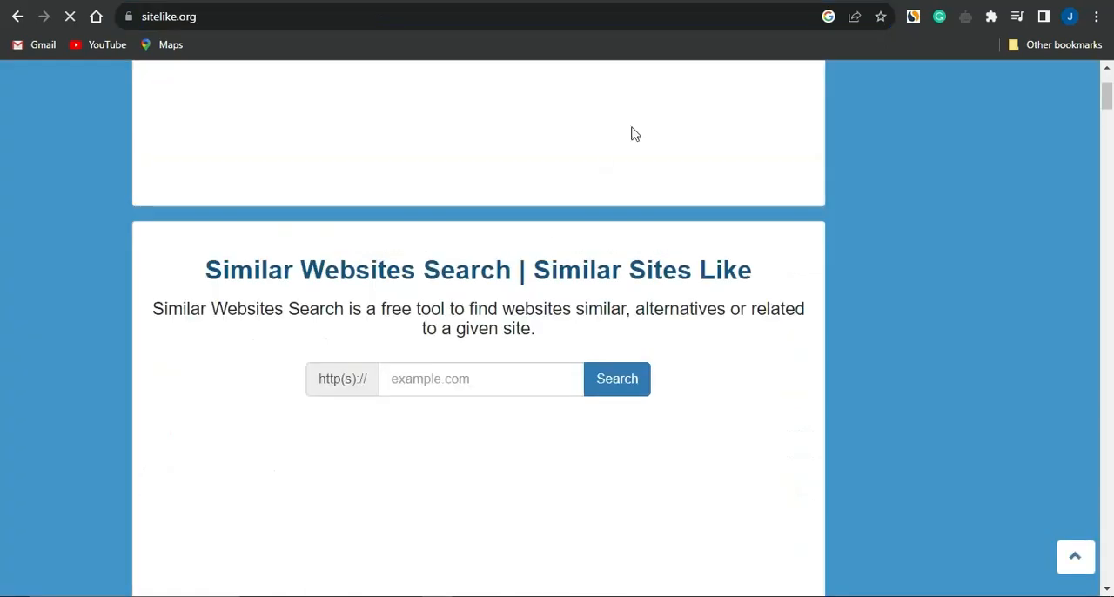
click(470, 378)
key(ctrl+v)
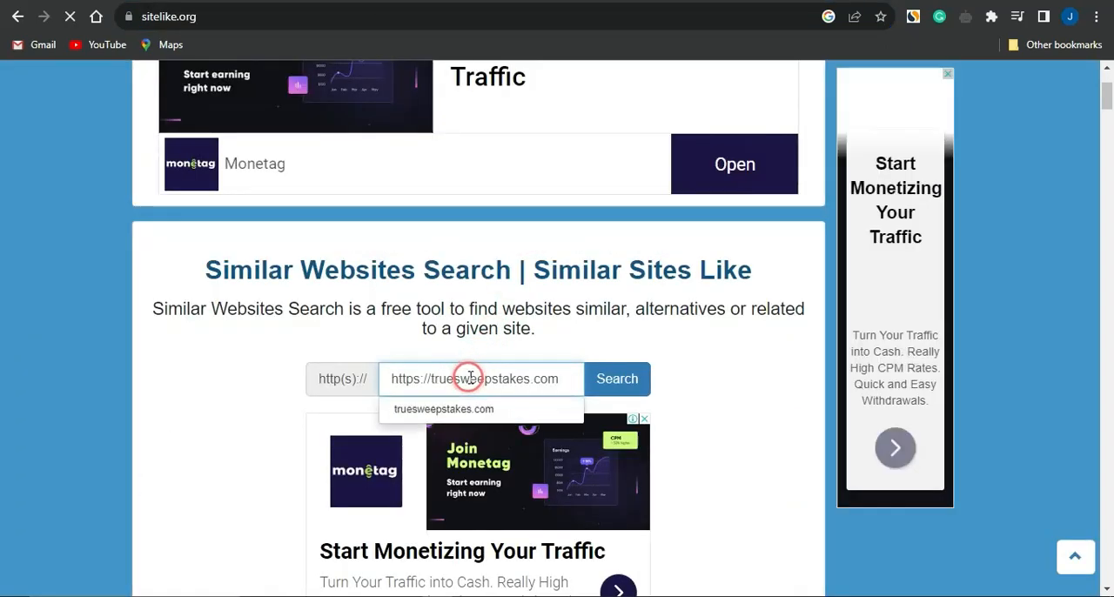
click(606, 380)
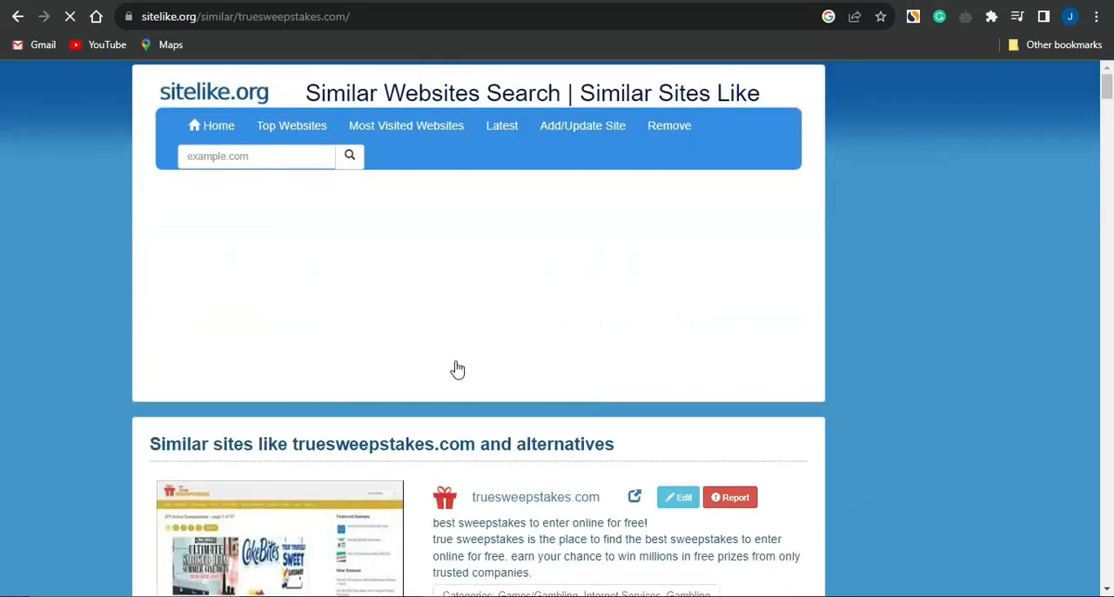
Look through the list of sites similar to truesweepstakes.com for other sweepstakes and giveaway directories.
scroll(458, 369, down, 4)
scroll(458, 369, down, 1)
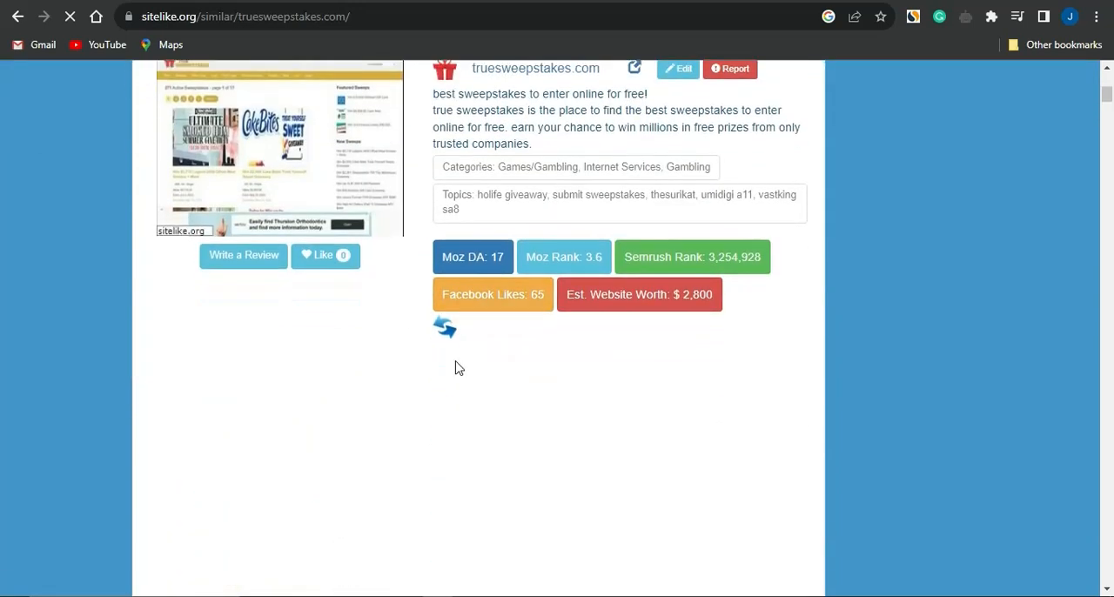
scroll(458, 368, down, 6)
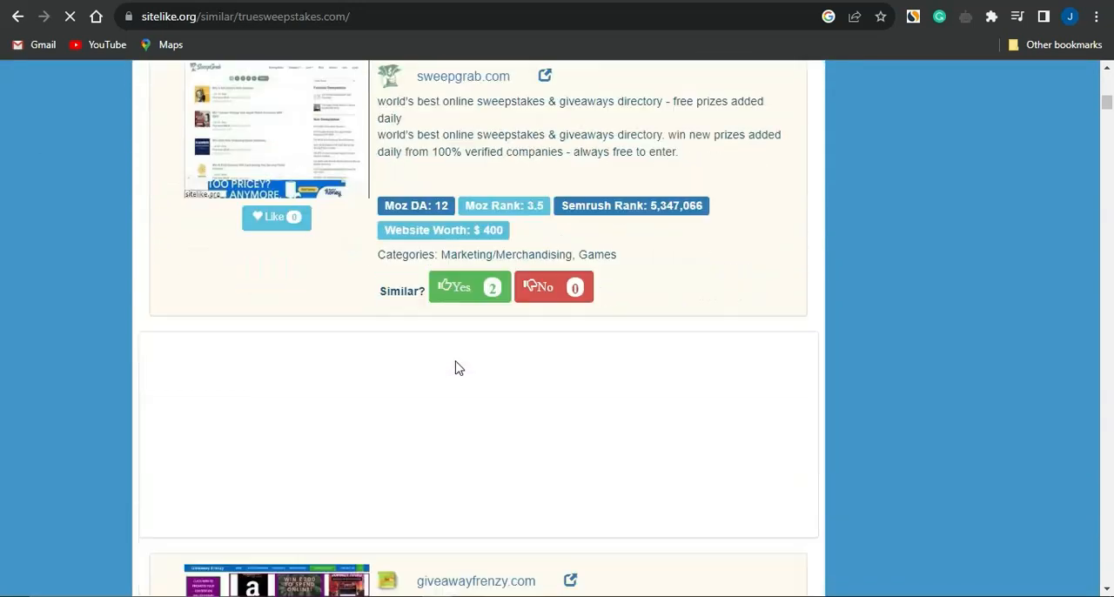
scroll(458, 368, down, 1)
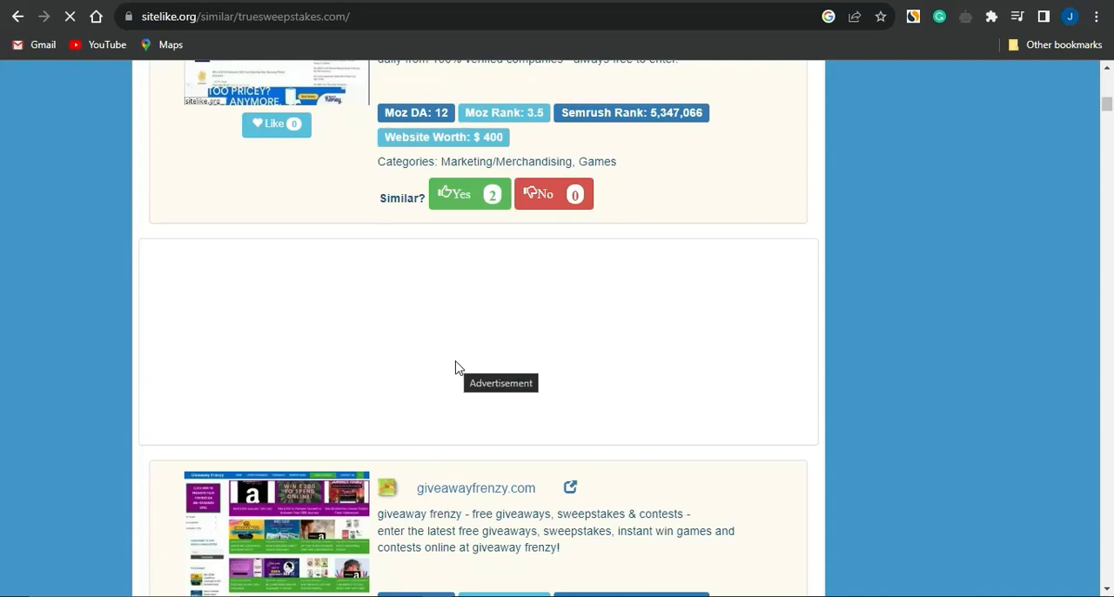
scroll(459, 367, down, 6)
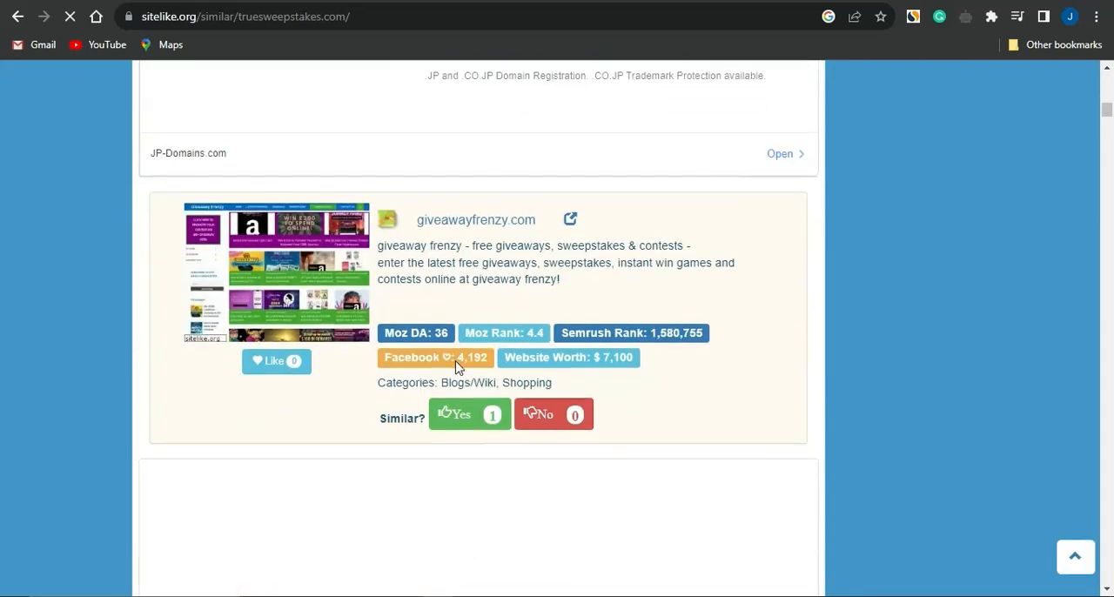
scroll(459, 368, down, 3)
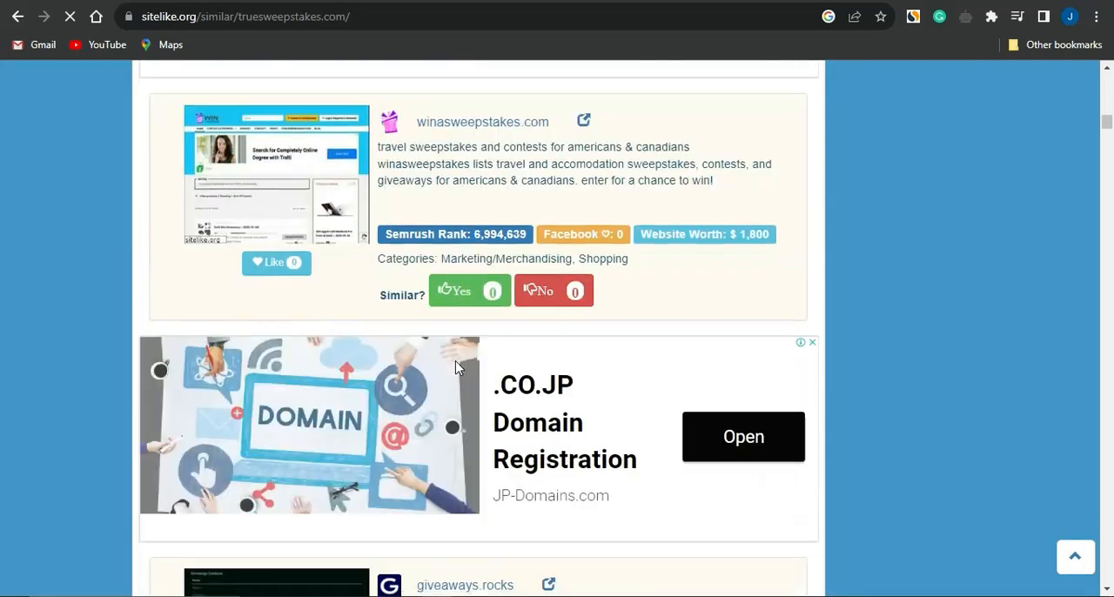
scroll(458, 367, up, 15)
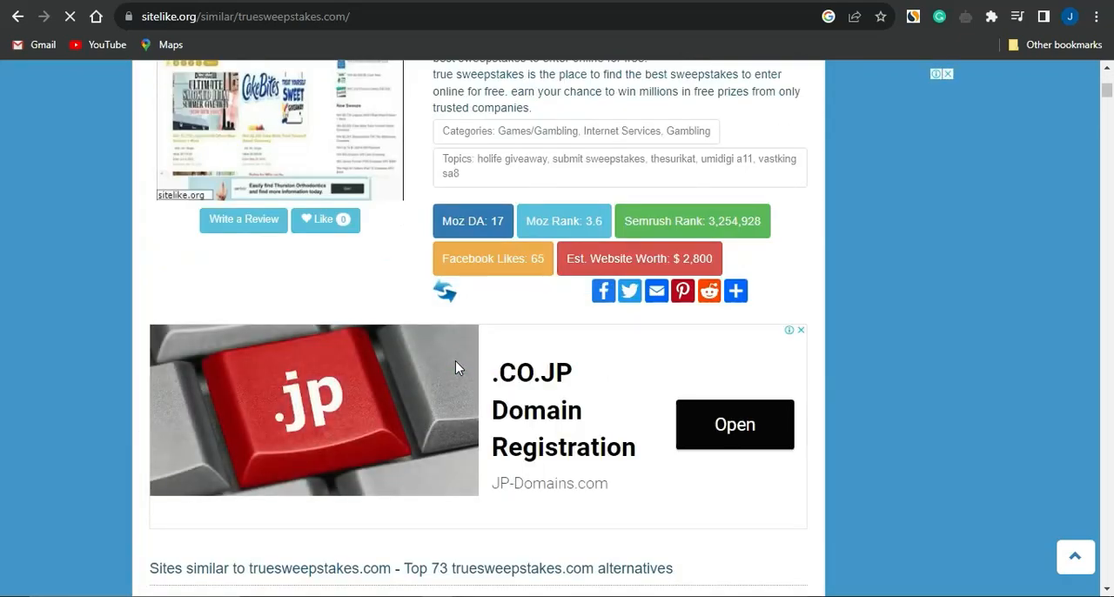
scroll(459, 368, up, 5)
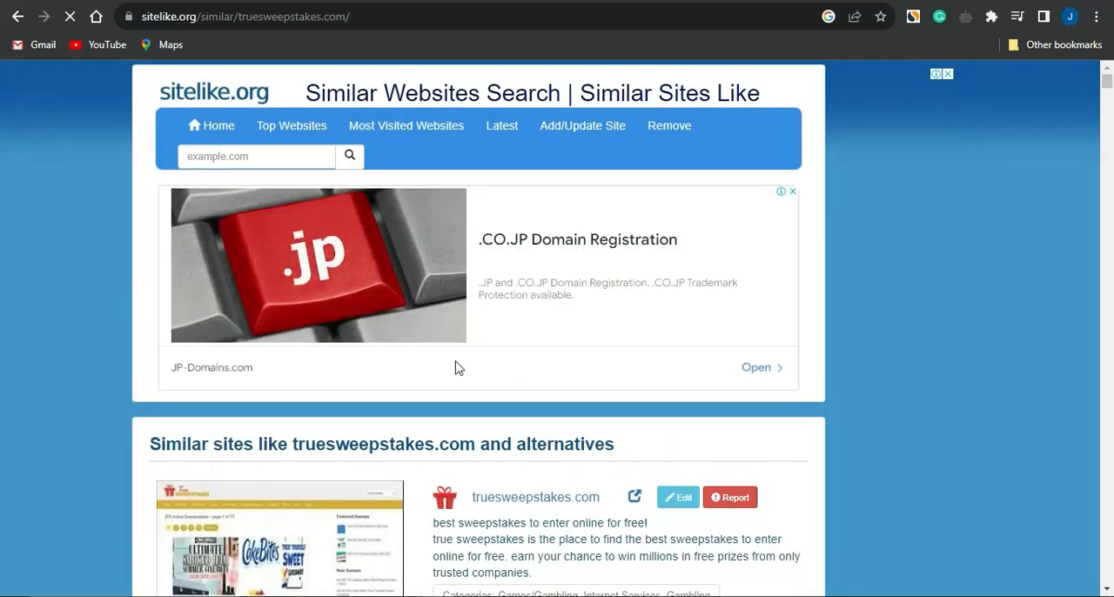
click(838, 219)
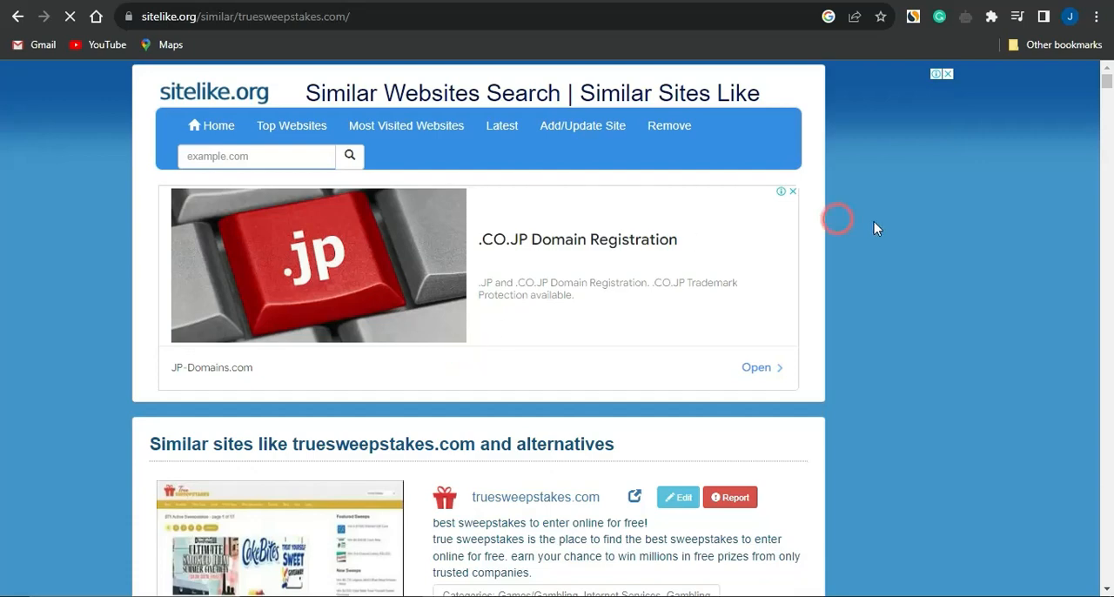